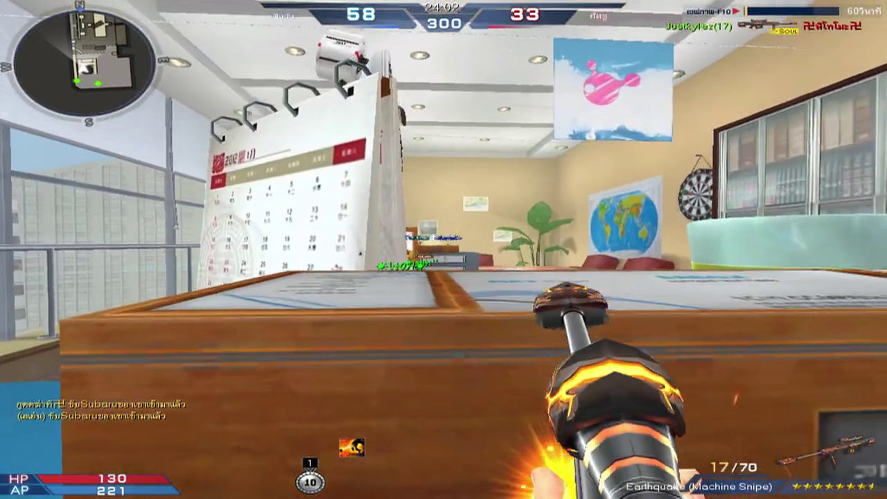
Step: Scope in with the sniper rifle on several targets, then fire the red rifle at the crates
right_click(443, 249)
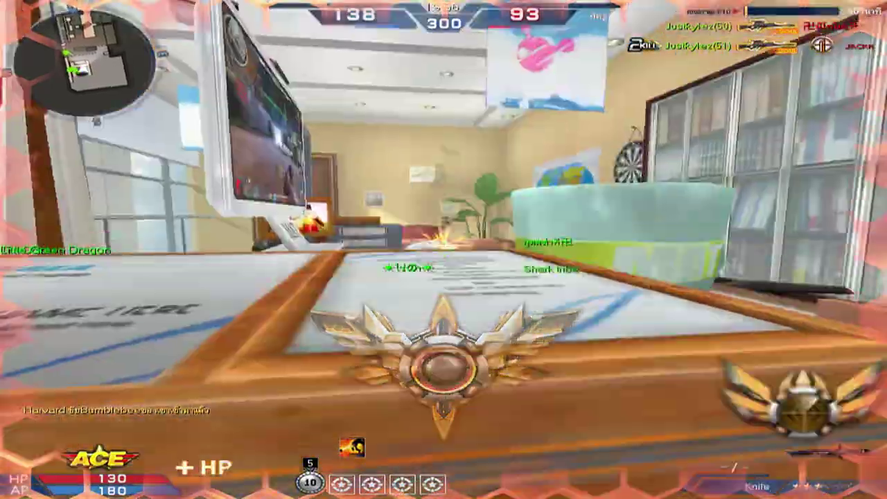
key("1")
right_click(444, 250)
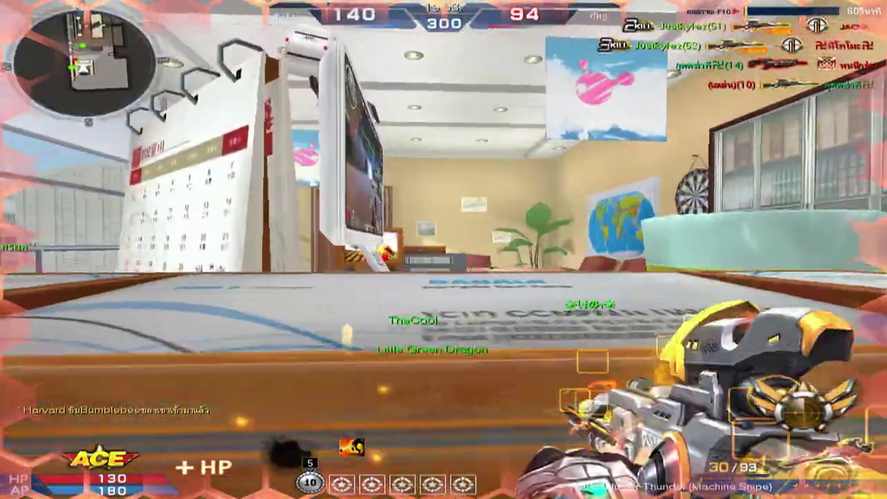
right_click(443, 250)
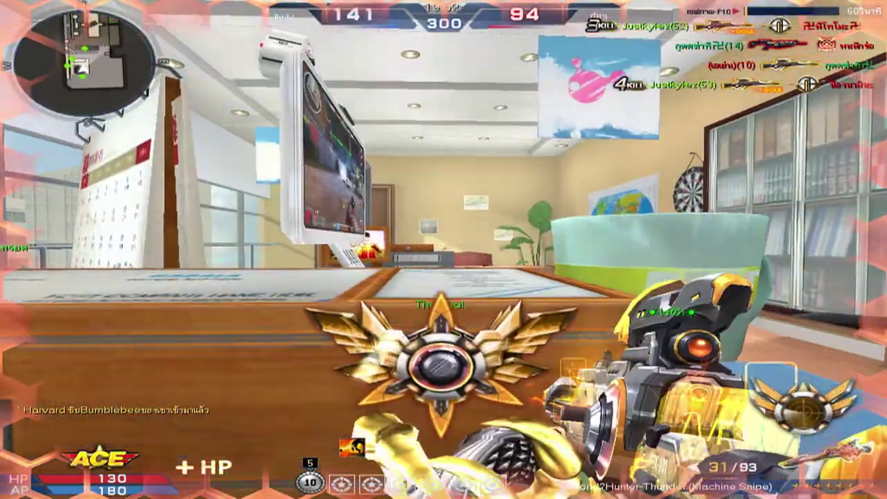
right_click(443, 250)
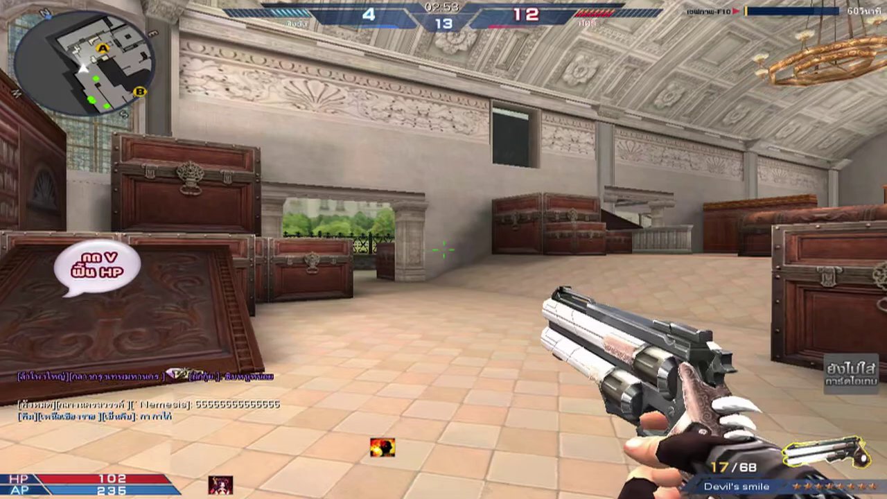
key("1")
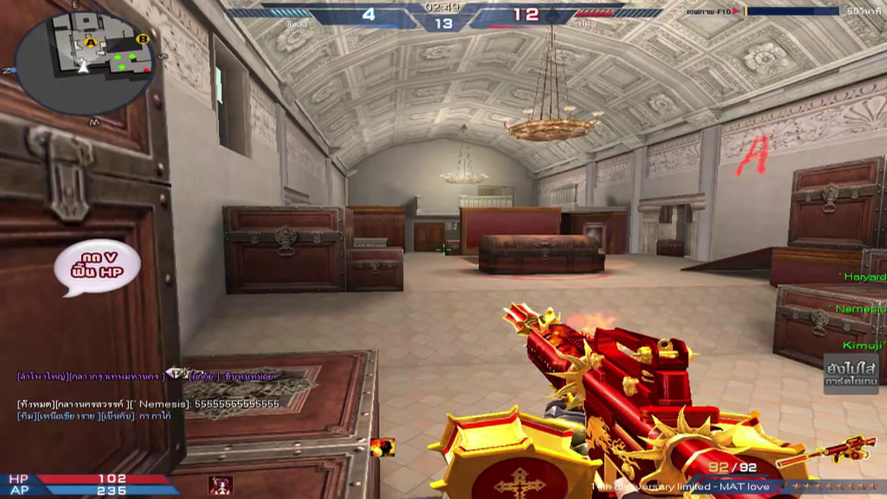
left_click(443, 249)
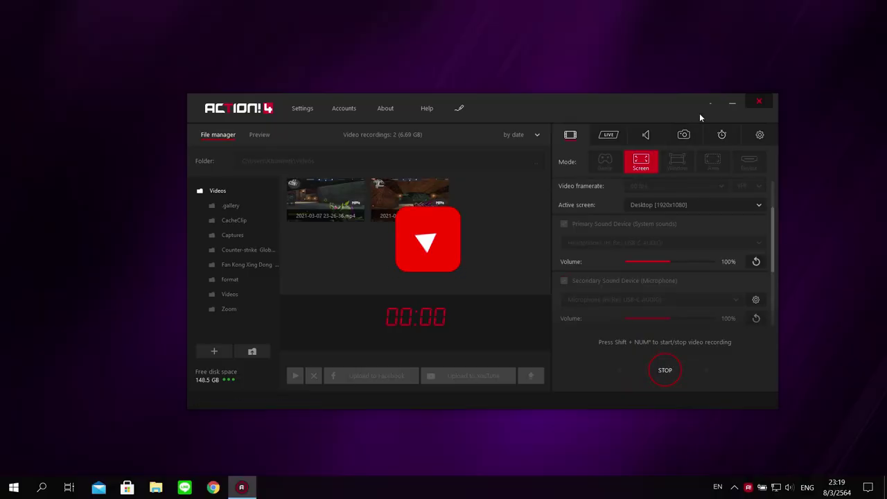
Step: Close the Action! recorder and launch GeForce Experience from the NVIDIA tray icon
left_click(710, 104)
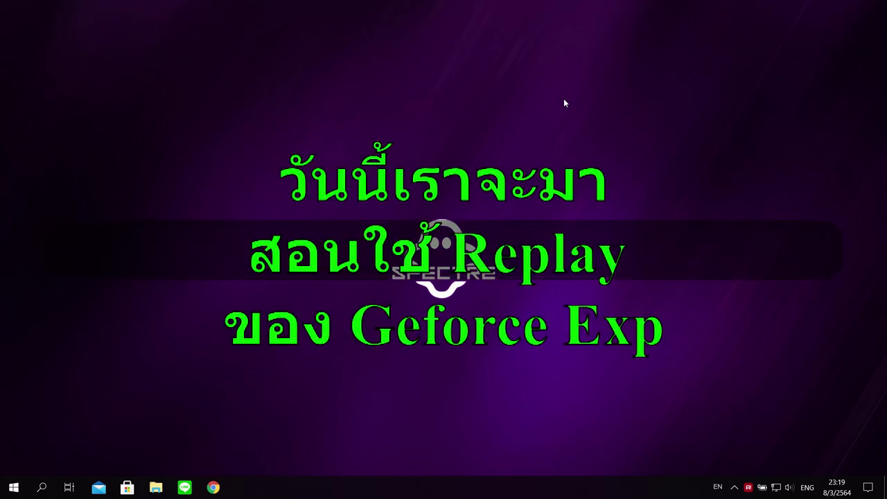
left_click(734, 487)
right_click(768, 446)
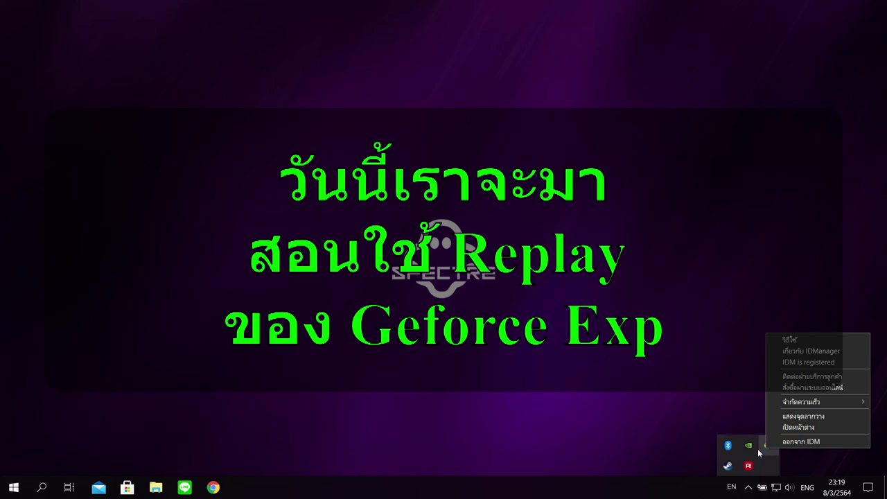
right_click(749, 447)
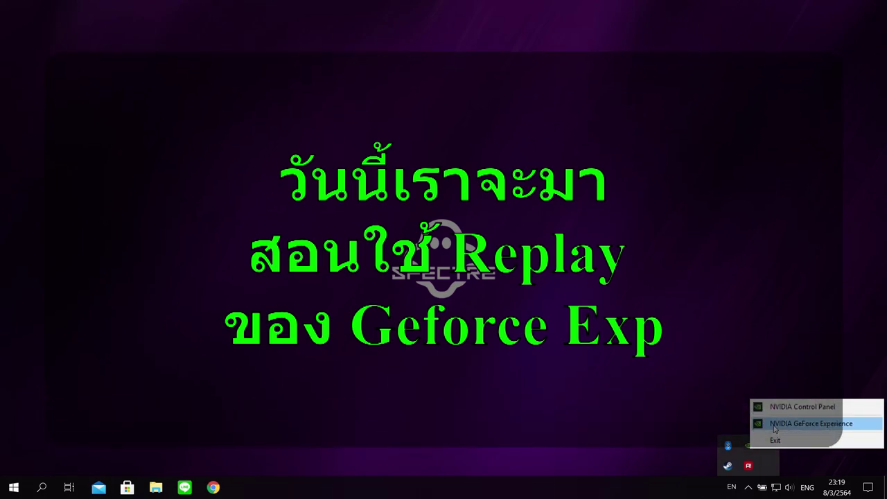
left_click(775, 427)
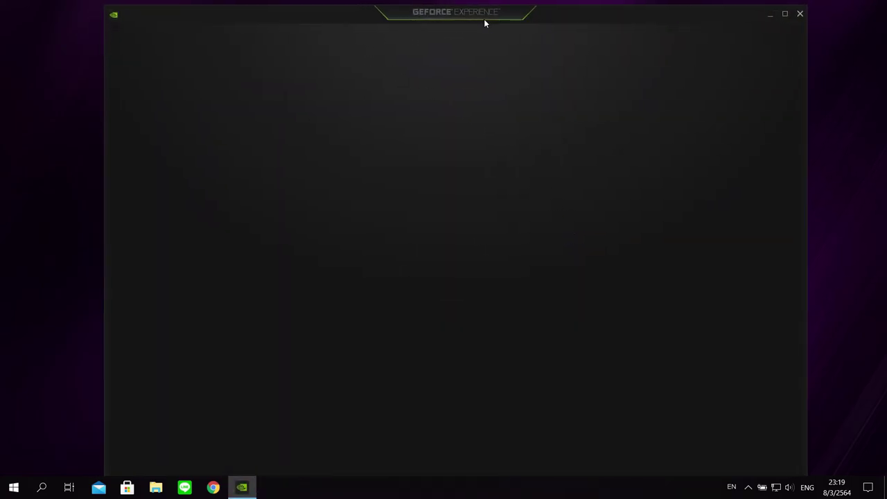
Step: Shrink the GeForce Experience window, check Settings twice, return to the library, then minimize it
left_click_drag(110, 6, 172, 53)
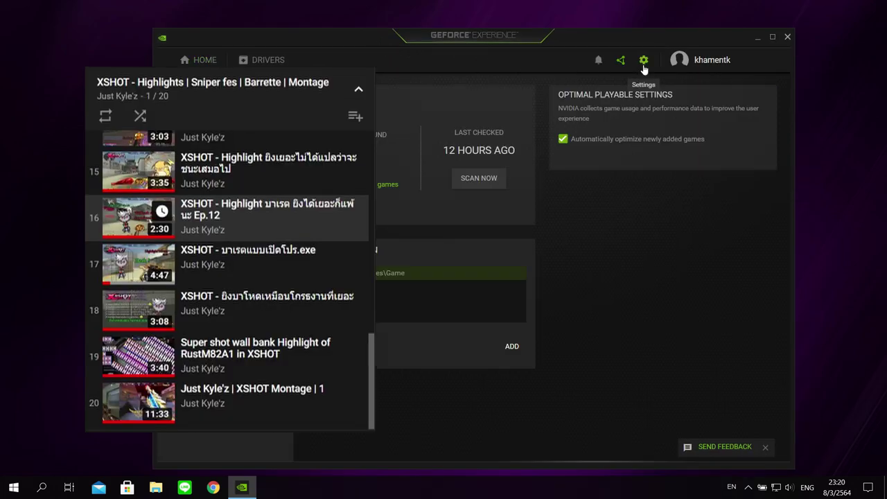
left_click(642, 61)
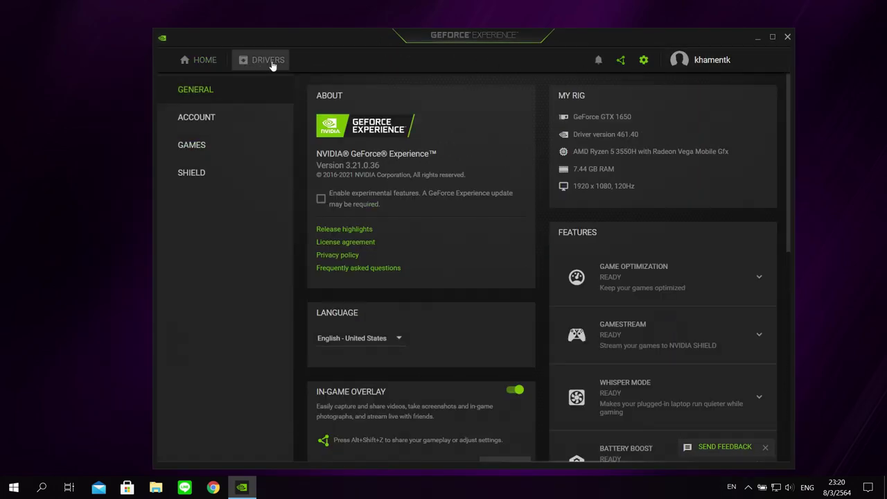
left_click(216, 61)
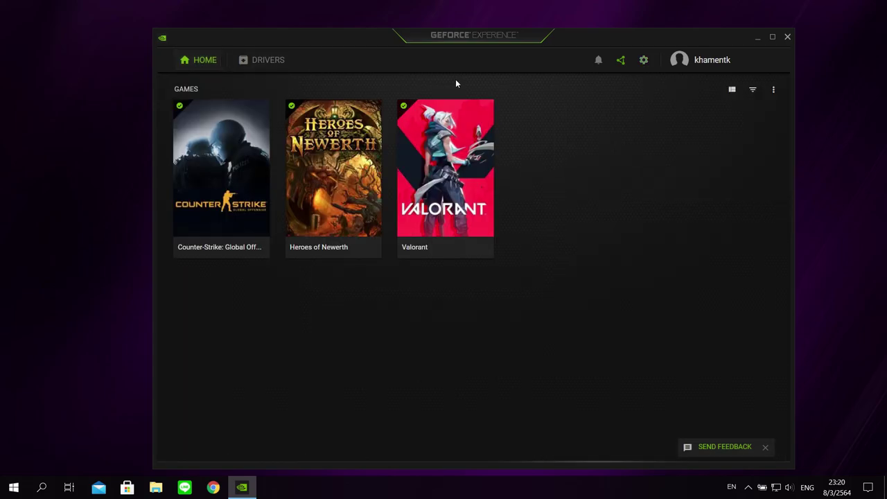
left_click(643, 61)
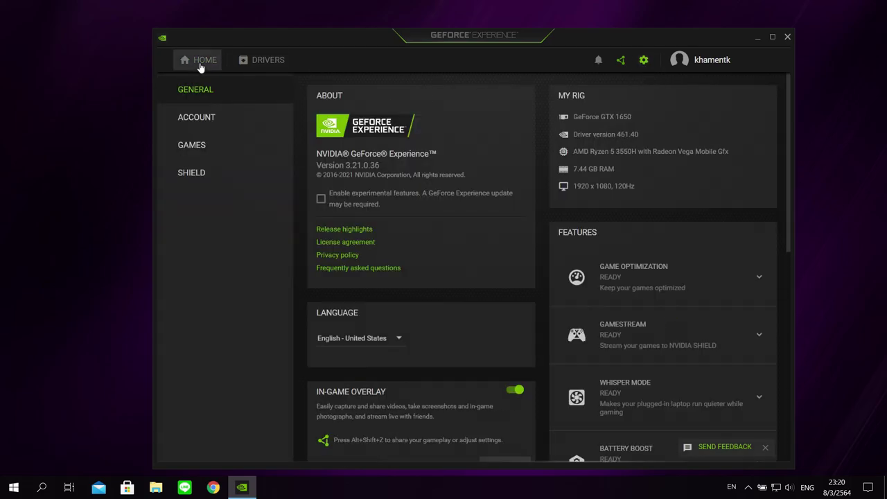
left_click(200, 61)
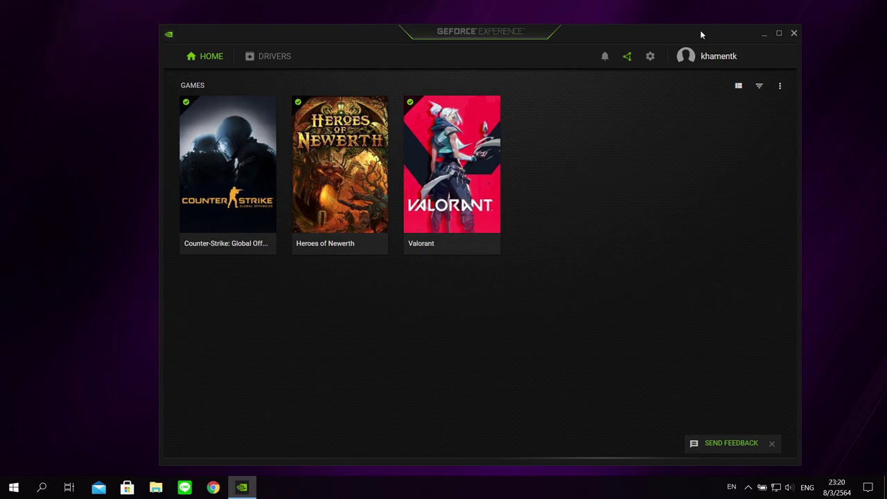
left_click(762, 34)
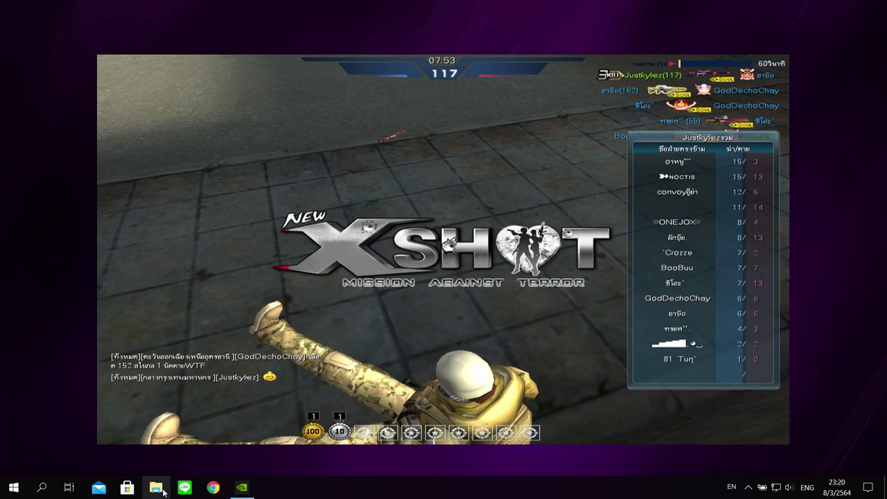
Step: Open the Fan Kong Xing Dong Mission Against Terror folder in Videos and centre the window
left_click(163, 491)
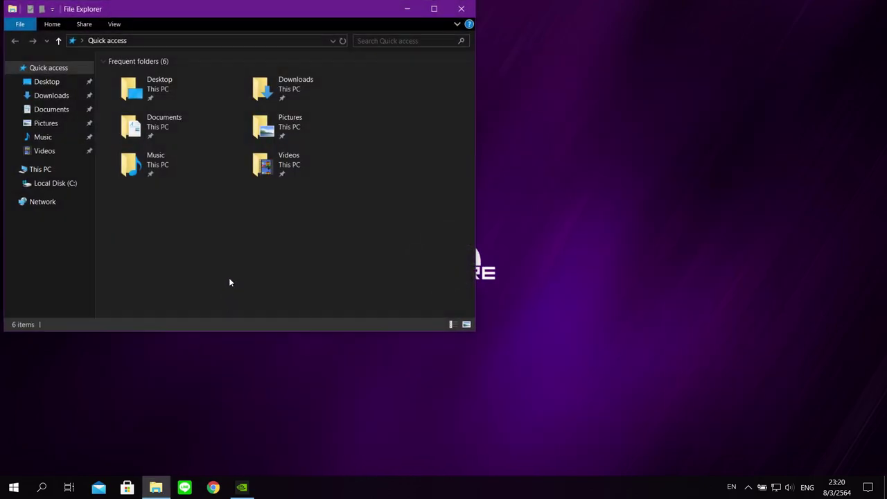
left_click(44, 150)
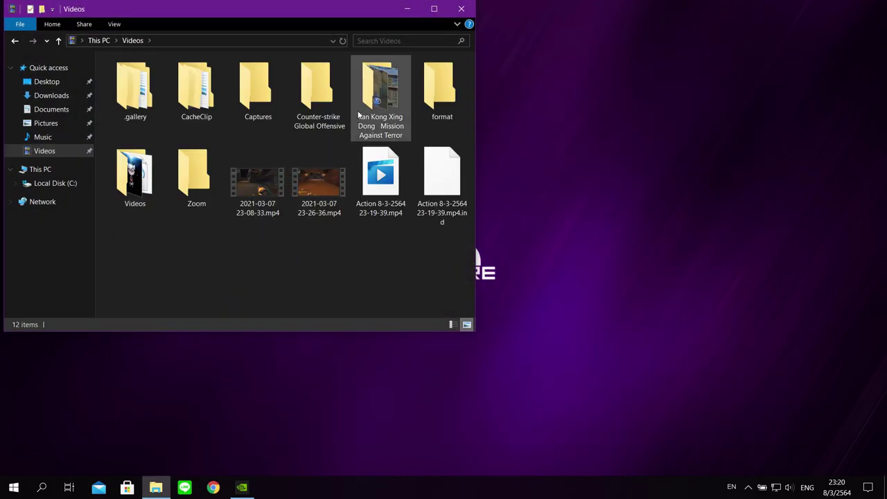
double_click(381, 94)
scroll(343, 174, "down", 3)
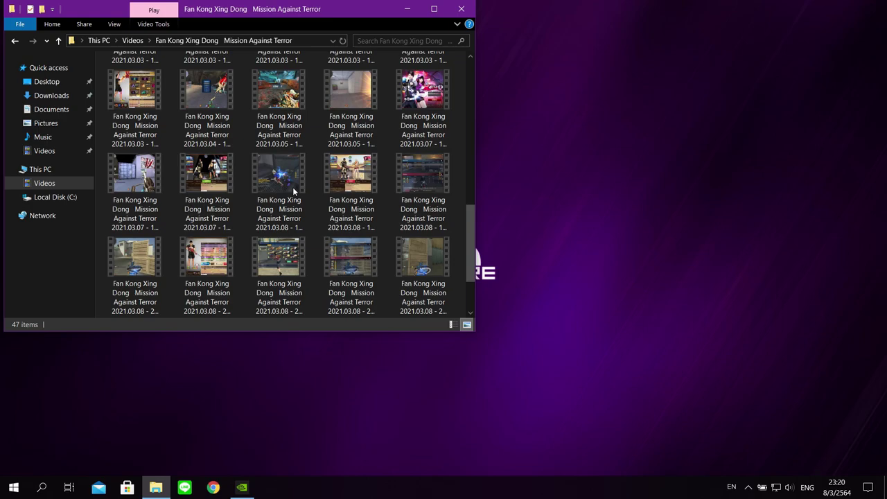
scroll(318, 194, "down", 2)
scroll(301, 278, "up", 2)
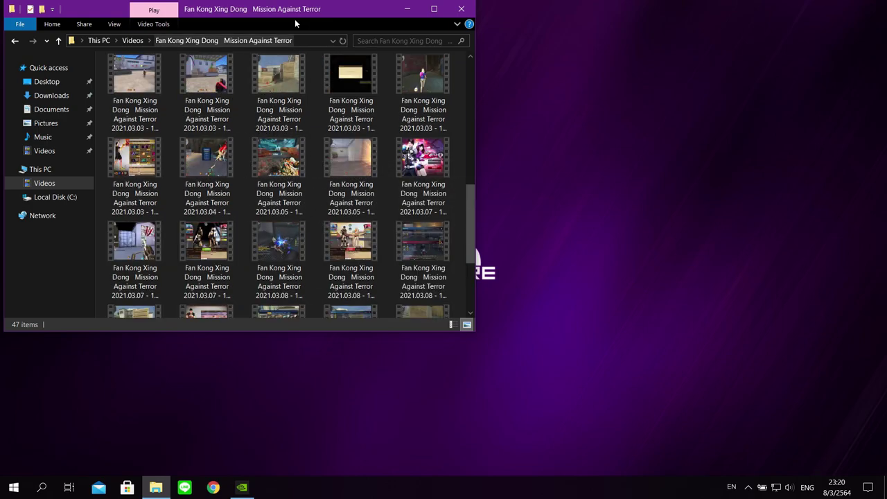
left_click_drag(301, 11, 458, 52)
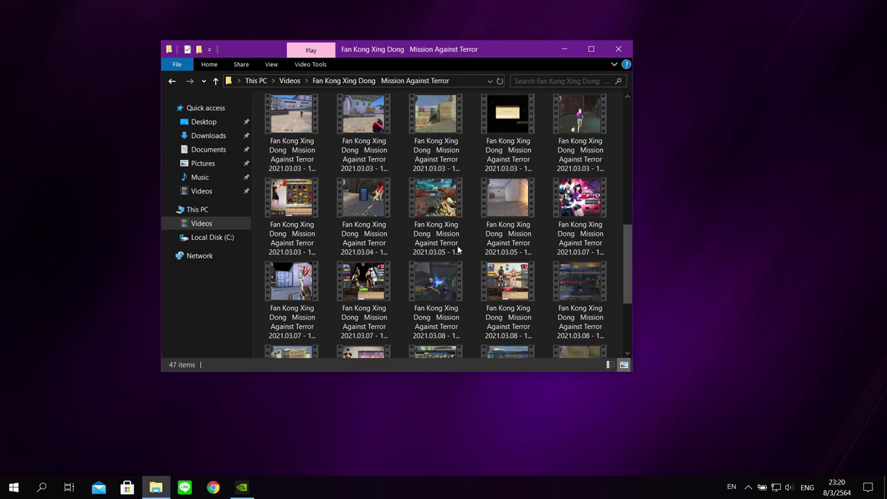
scroll(455, 246, "down", 2)
scroll(442, 222, "up", 2)
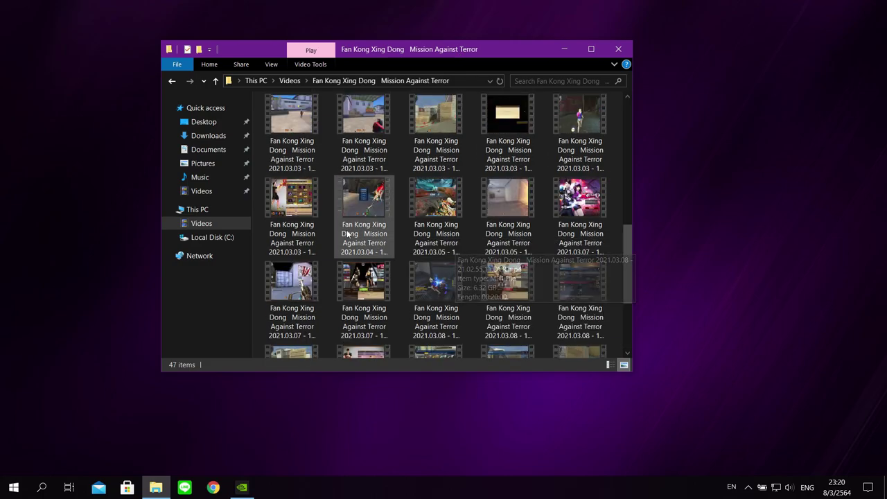
Step: Preview the 2021.03.07 and 2021.03.05 recordings, skipping ahead in each before closing them
double_click(291, 281)
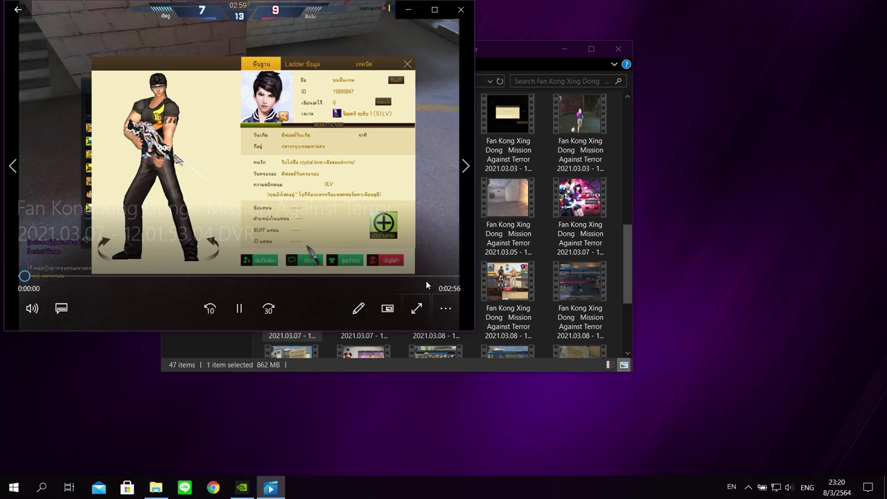
mouse_move(125, 276)
left_mouse_down()
mouse_move(433, 287)
mouse_move(441, 280)
left_mouse_up()
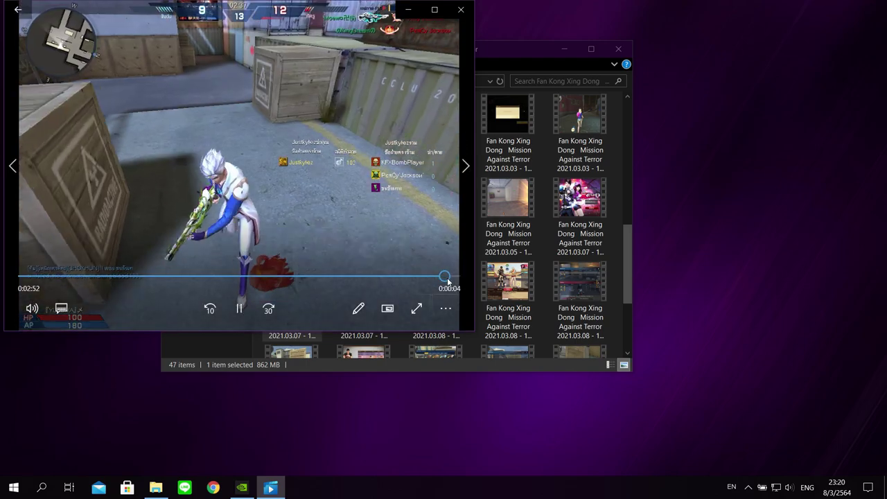
left_click(460, 11)
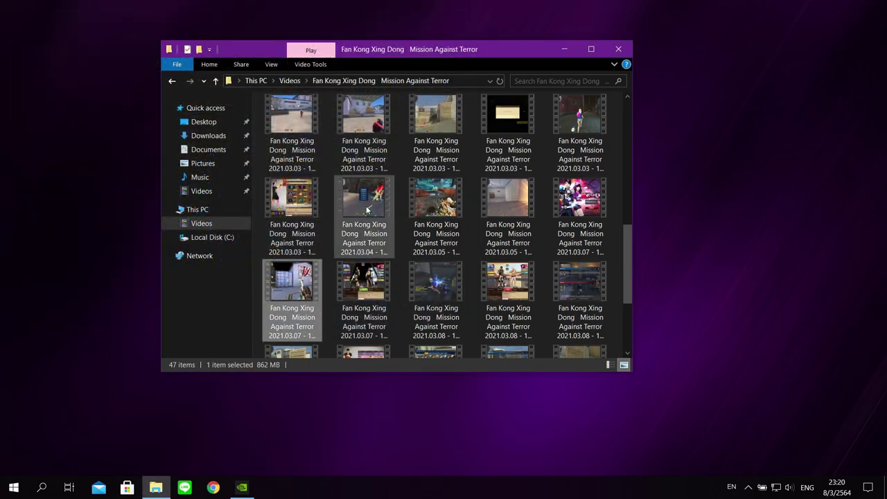
double_click(497, 208)
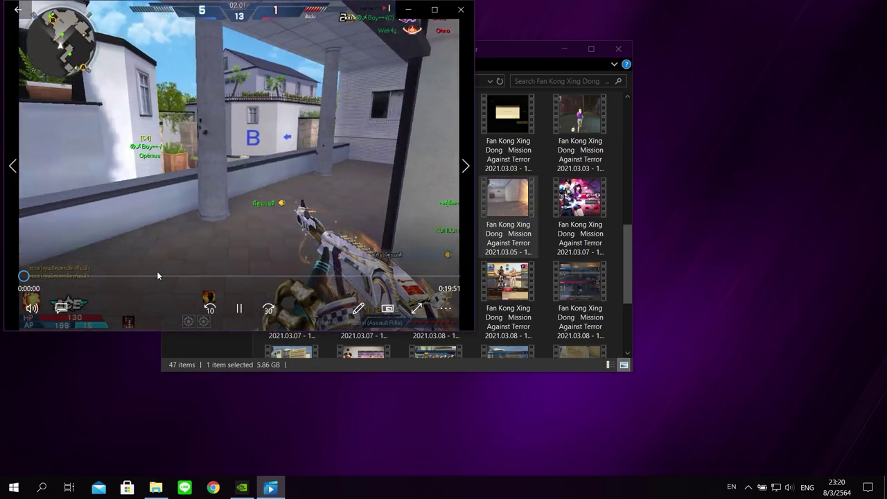
mouse_move(157, 275)
left_mouse_down()
mouse_move(63, 279)
mouse_move(454, 277)
left_mouse_up()
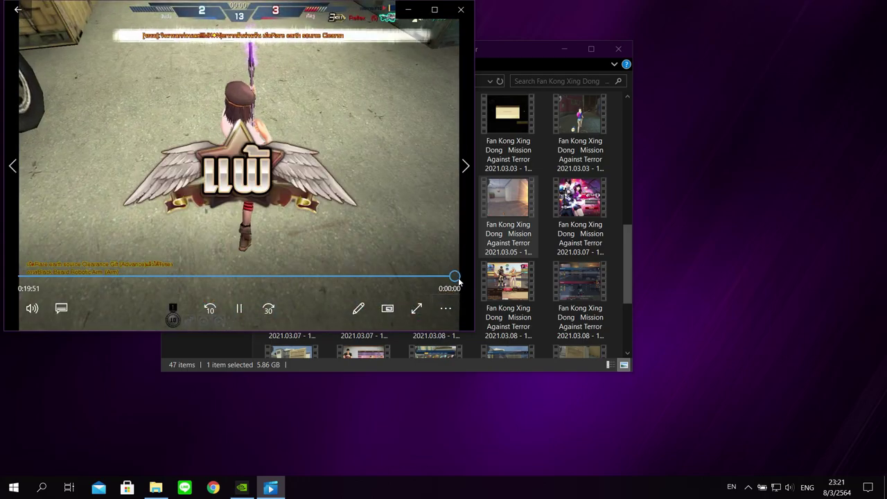
left_click(461, 10)
Step: Reopen the 2021.03.07 recording, seek to about 12 minutes, and enlarge the player
key("Right")
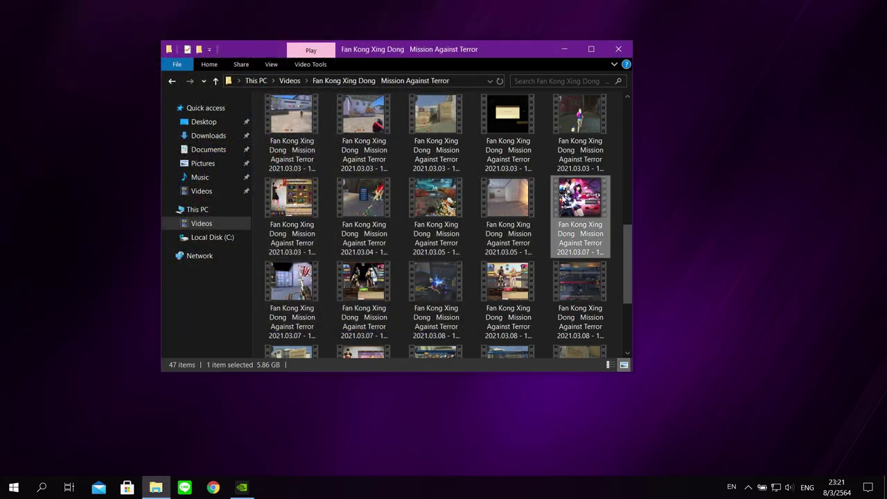
key("Return")
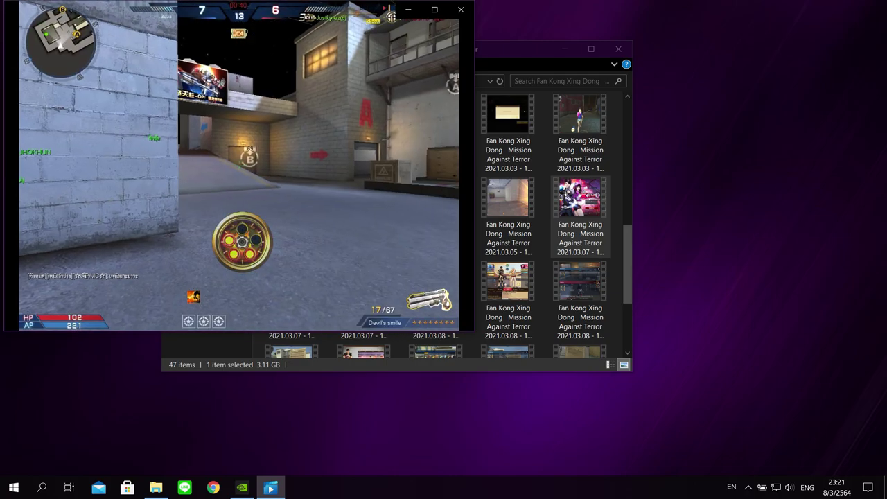
mouse_move(377, 278)
left_mouse_down()
mouse_move(395, 277)
mouse_move(376, 277)
mouse_move(388, 276)
left_mouse_up()
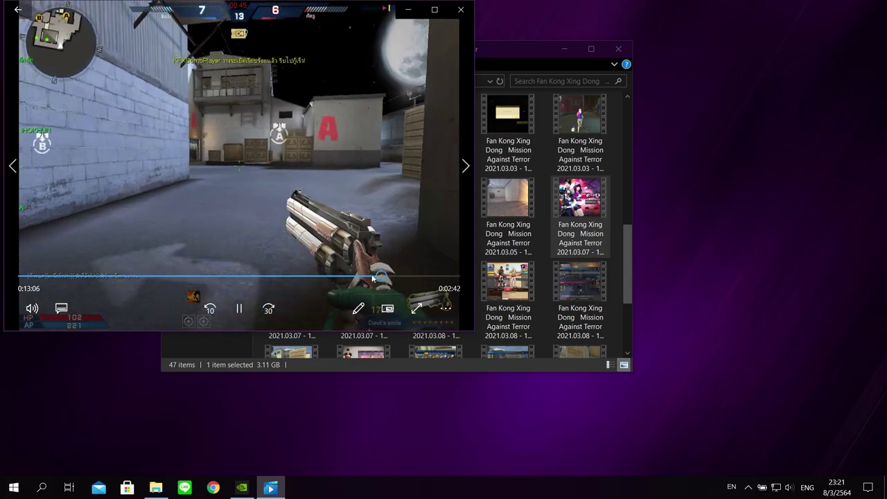
mouse_move(390, 276)
left_mouse_down()
mouse_move(297, 278)
mouse_move(433, 280)
mouse_move(462, 291)
mouse_move(301, 280)
left_mouse_up()
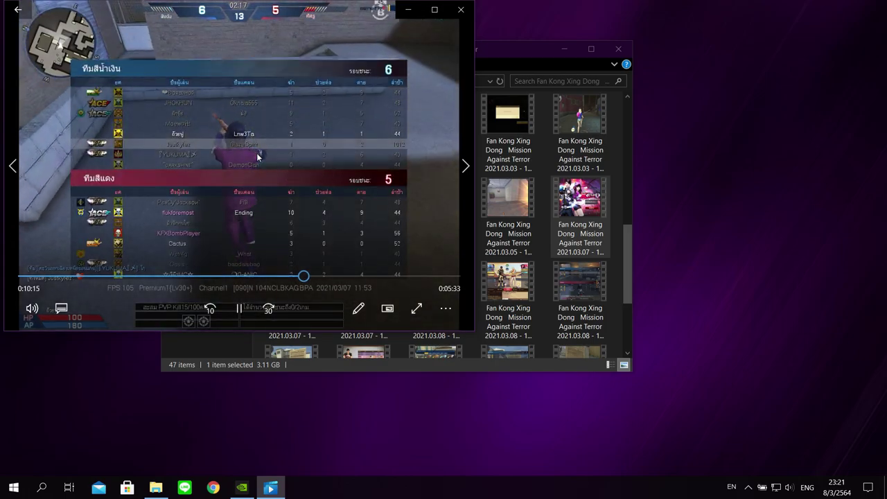
left_click_drag(291, 9, 406, 33)
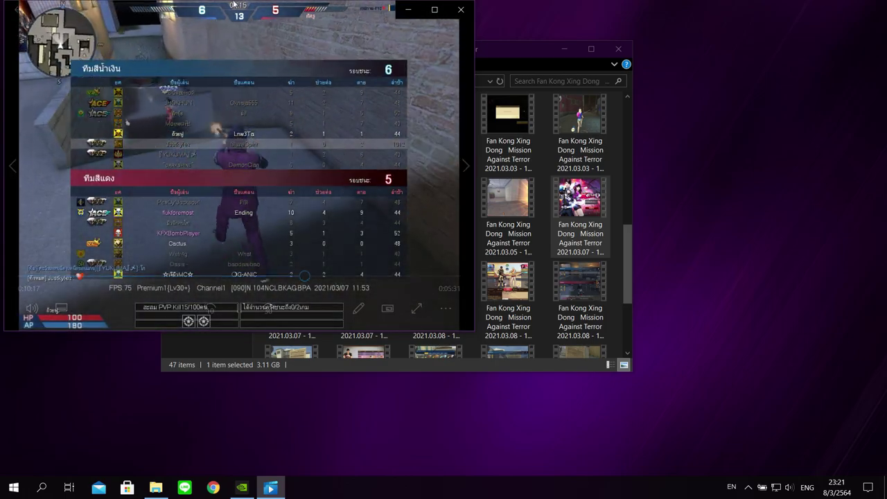
Step: Play the clip full screen, skip to its end, then exit full screen and close Movies & TV
left_click(550, 35)
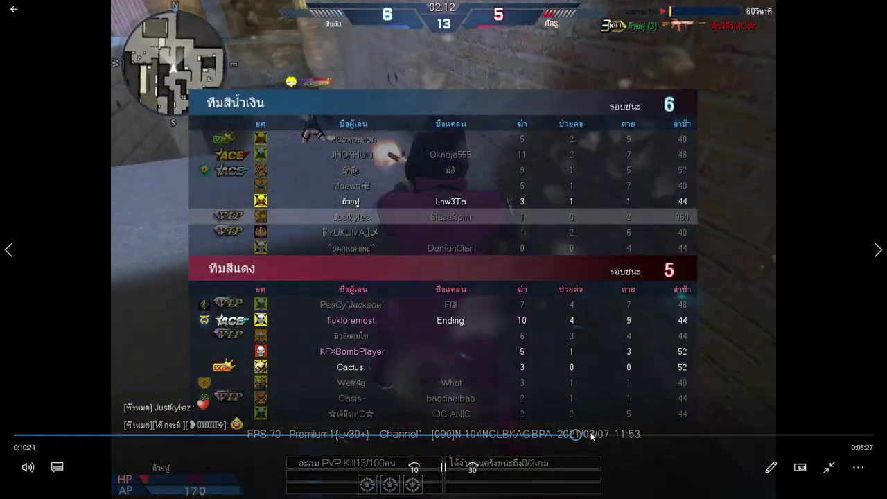
left_click(604, 435)
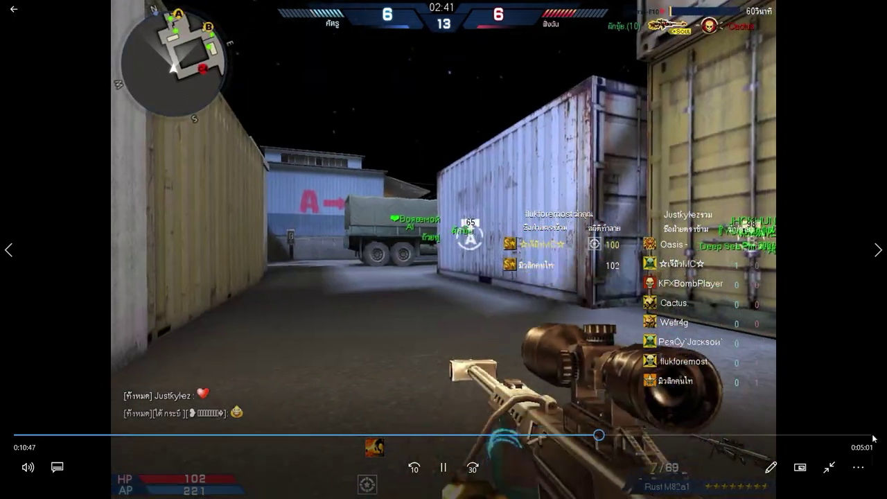
left_click(872, 436)
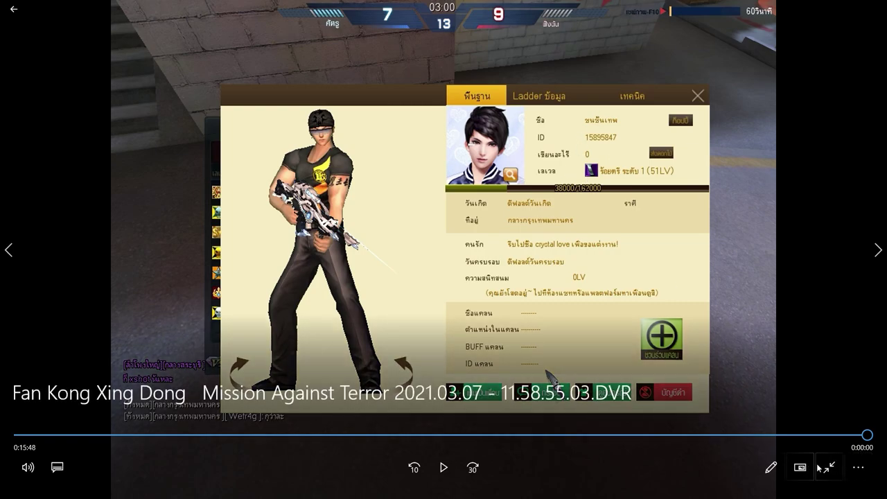
left_click(824, 468)
left_click(837, 15)
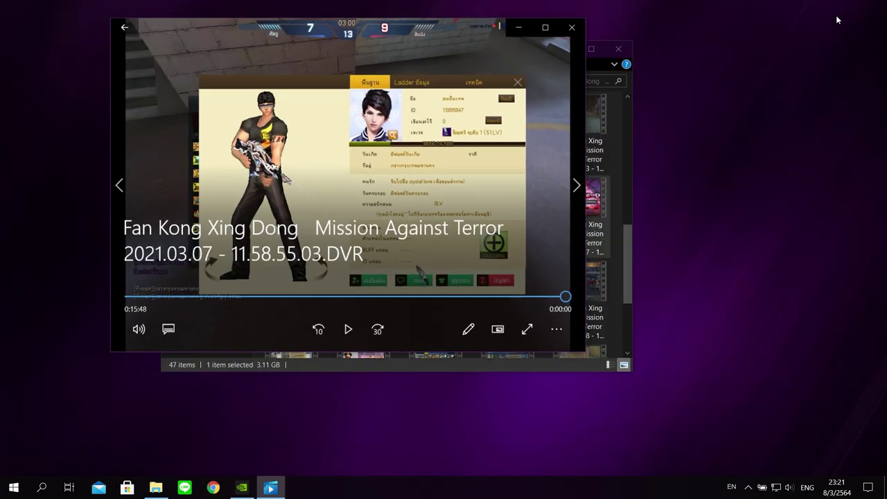
left_click(571, 34)
scroll(544, 247, "down", 2)
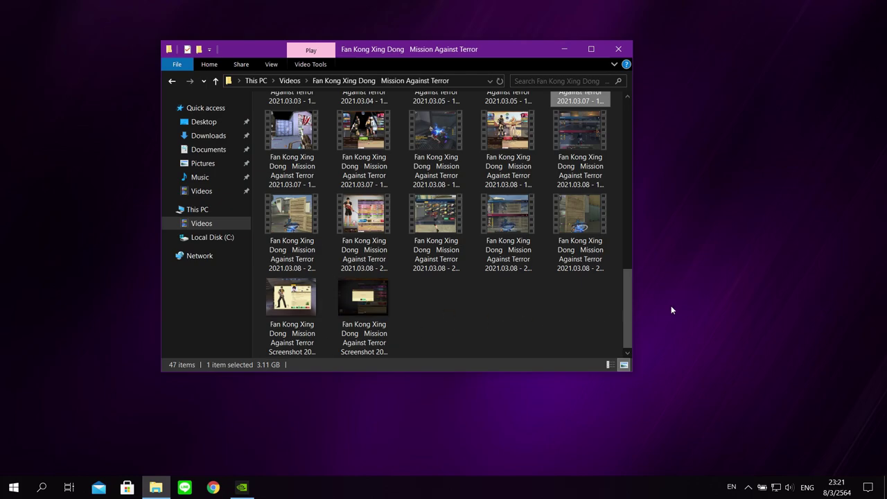
Step: Close File Explorer, bring GeForce Experience back, and open its in-game overlay
left_click(618, 48)
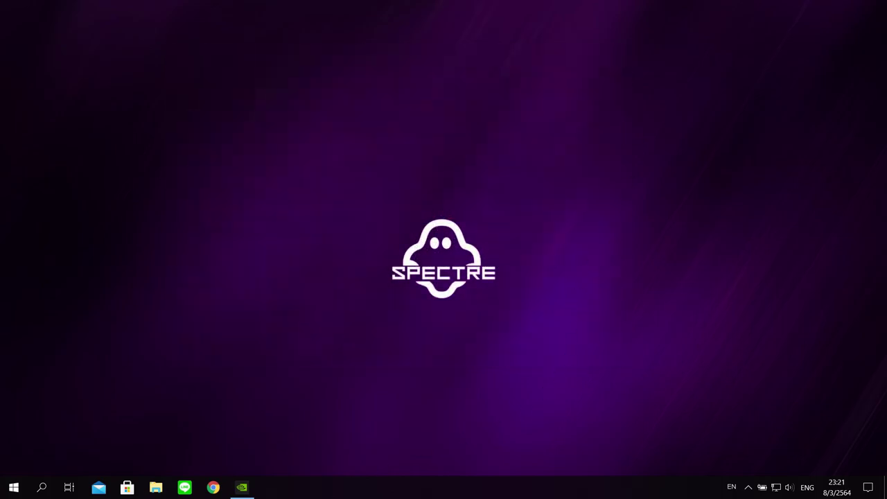
left_click(244, 488)
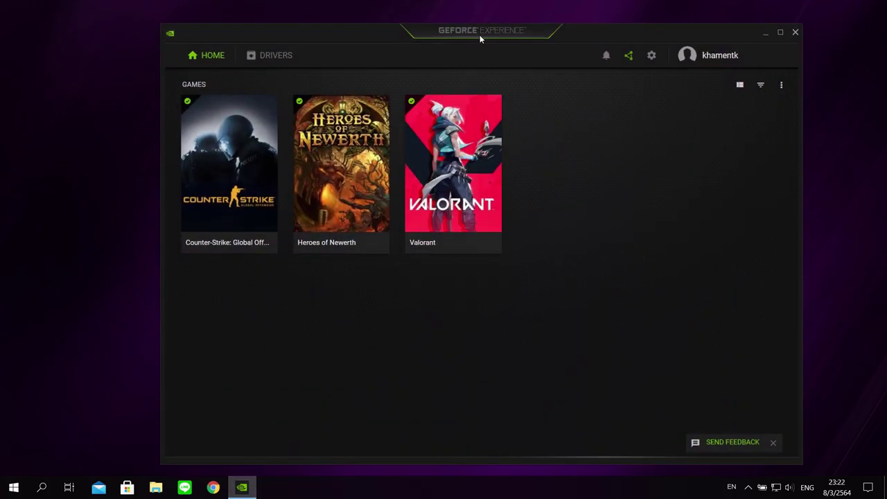
left_click_drag(479, 34, 458, 33)
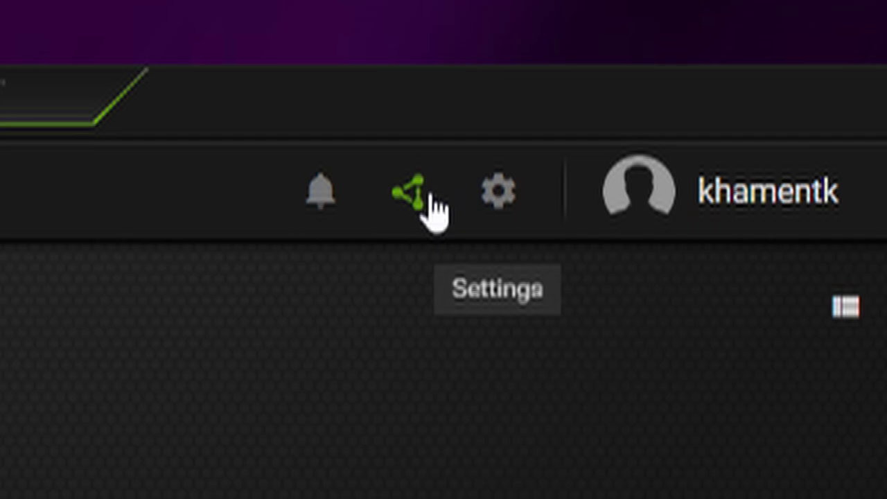
left_click(388, 179)
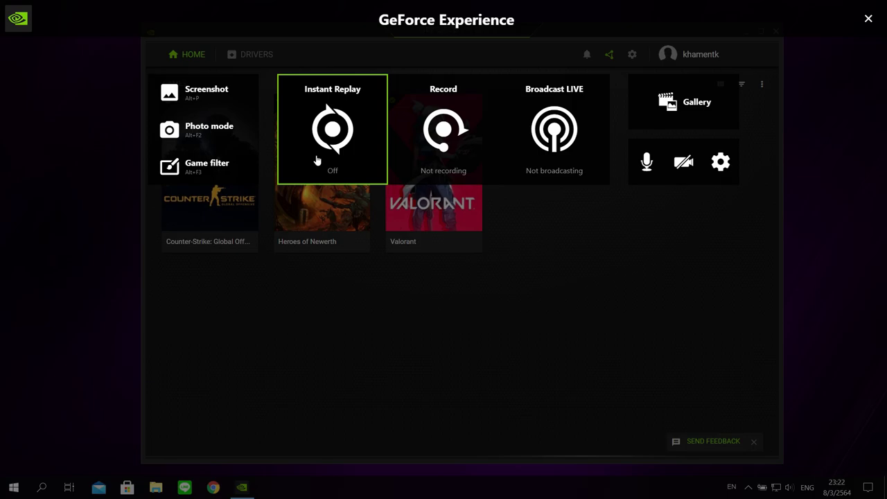
left_click(719, 163)
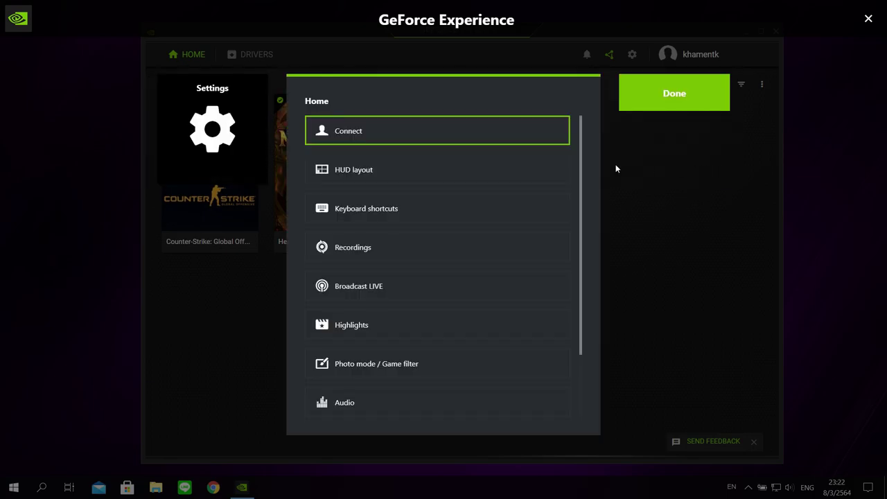
left_click(448, 217)
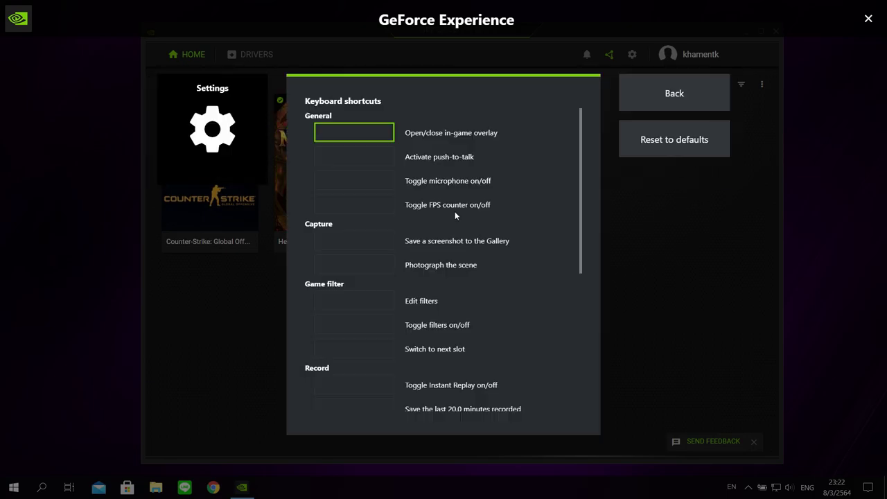
scroll(499, 227, "down", 5)
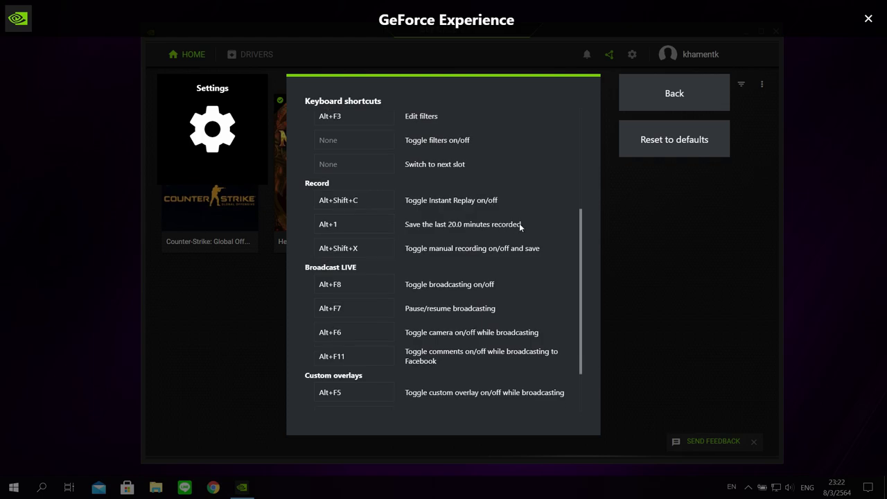
scroll(521, 228, "up", 5)
left_click_drag(580, 184, 575, 285)
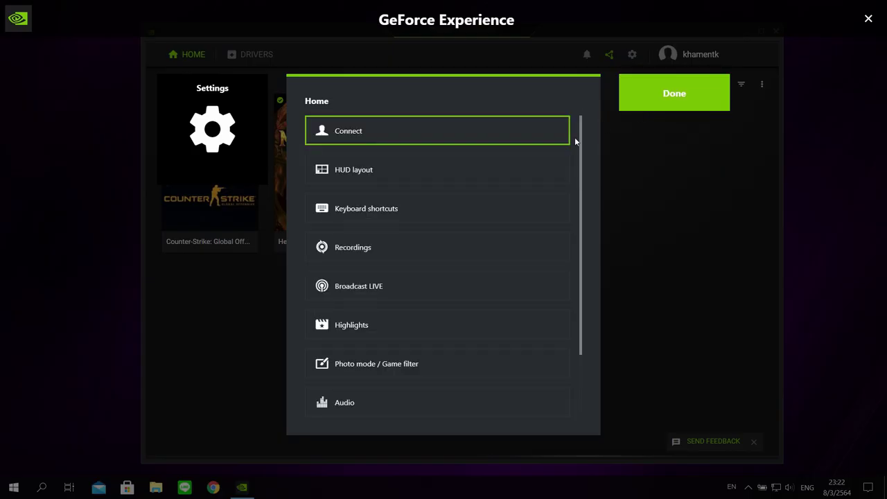
scroll(485, 262, "down", 2)
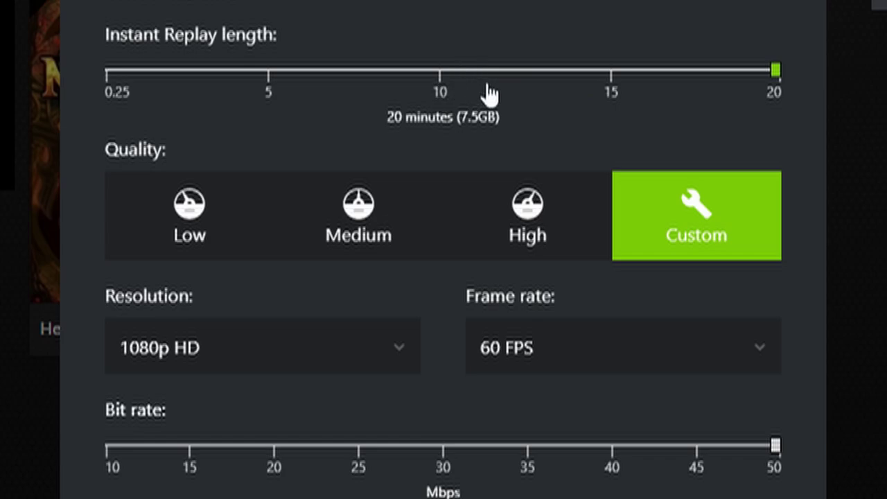
Step: Set the Instant Replay length to 20 minutes and the capture resolution to In-game
left_click(268, 71)
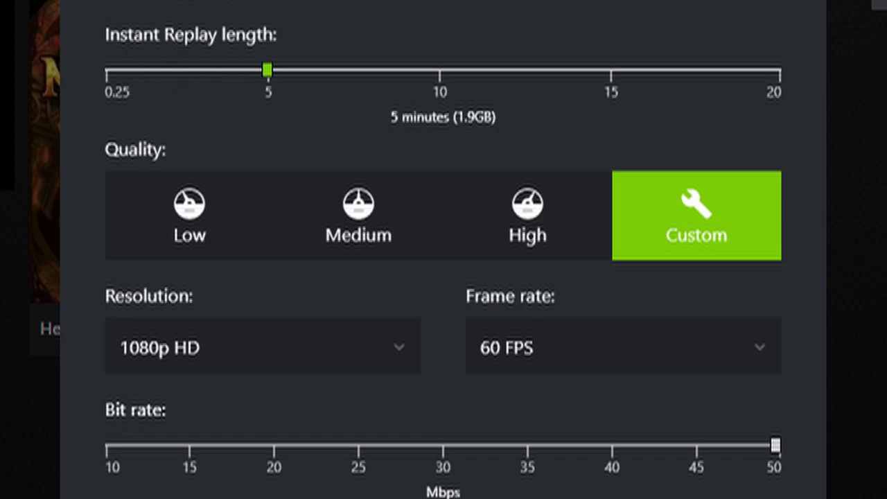
left_click_drag(268, 73, 832, 142)
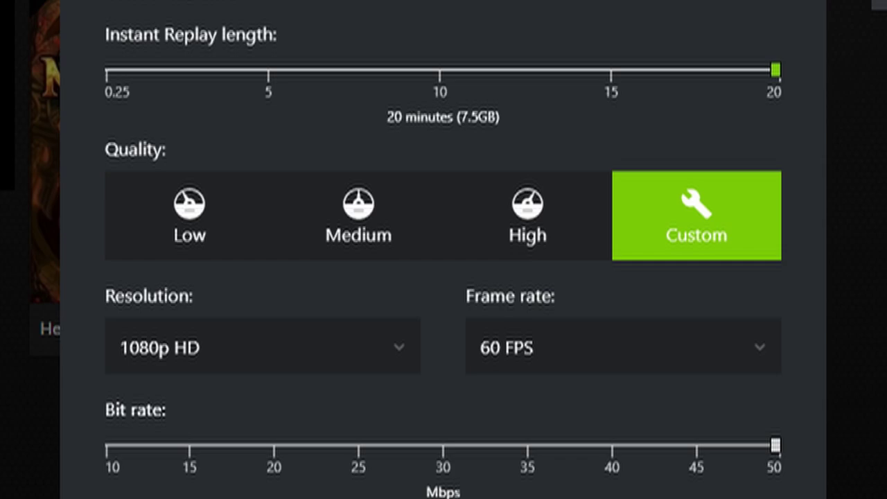
left_click(327, 378)
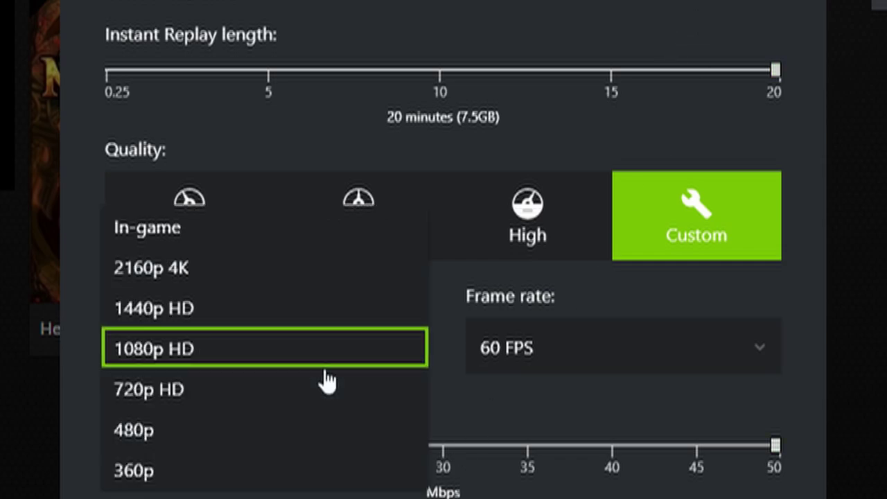
left_click(253, 350)
left_click(346, 351)
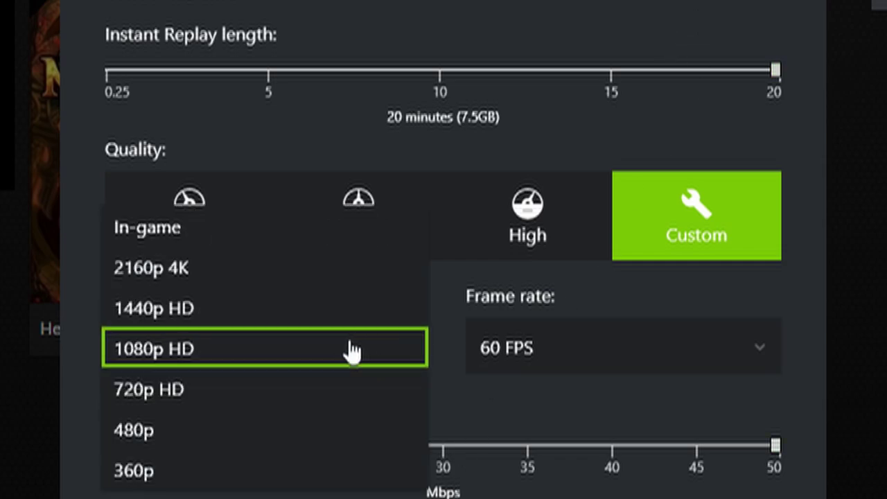
left_click(271, 236)
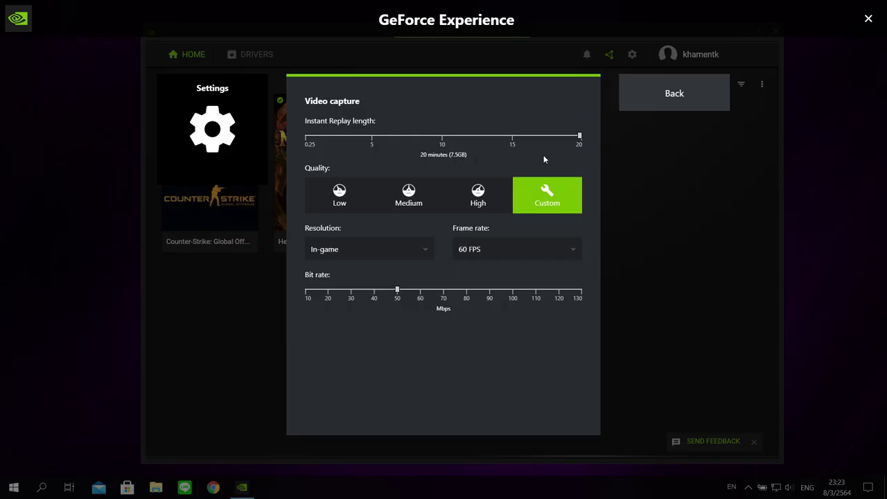
Step: Review the Audio settings, then finish with settings and close the in-game overlay
left_click(679, 94)
scroll(488, 280, "down", 2)
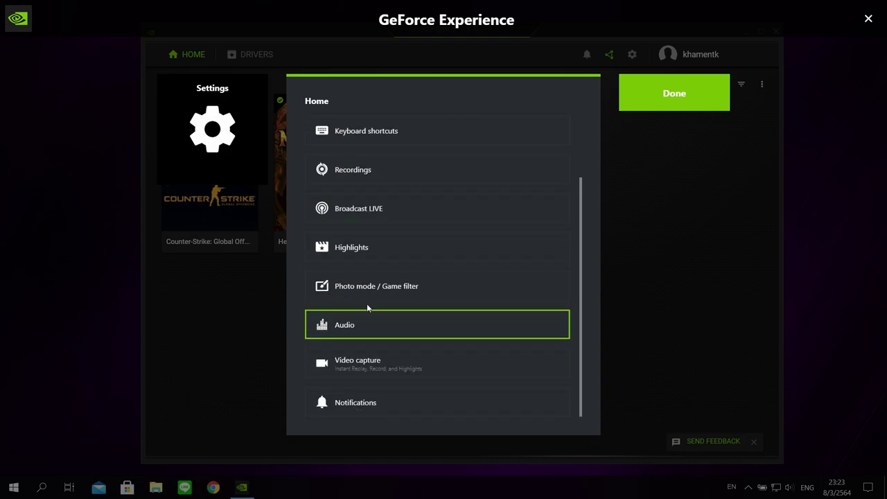
left_click(392, 339)
left_click(643, 103)
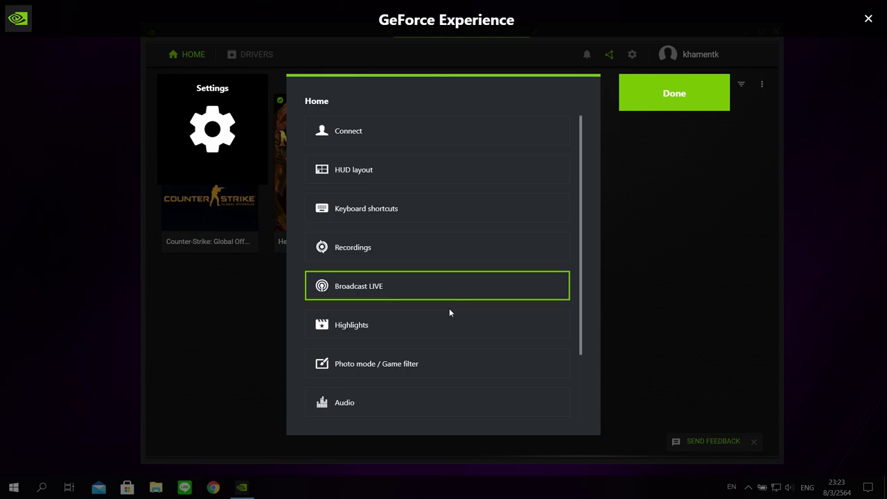
scroll(429, 291, "down", 1)
scroll(436, 322, "down", 1)
left_click(424, 320)
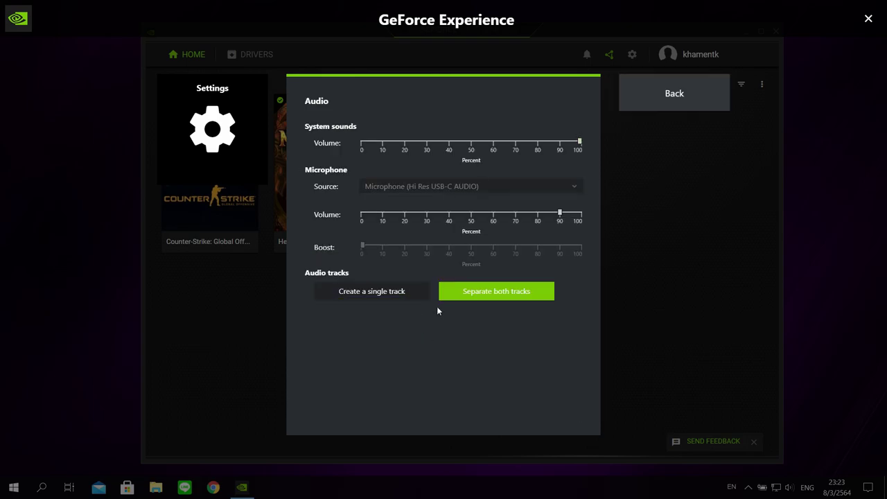
left_click(672, 97)
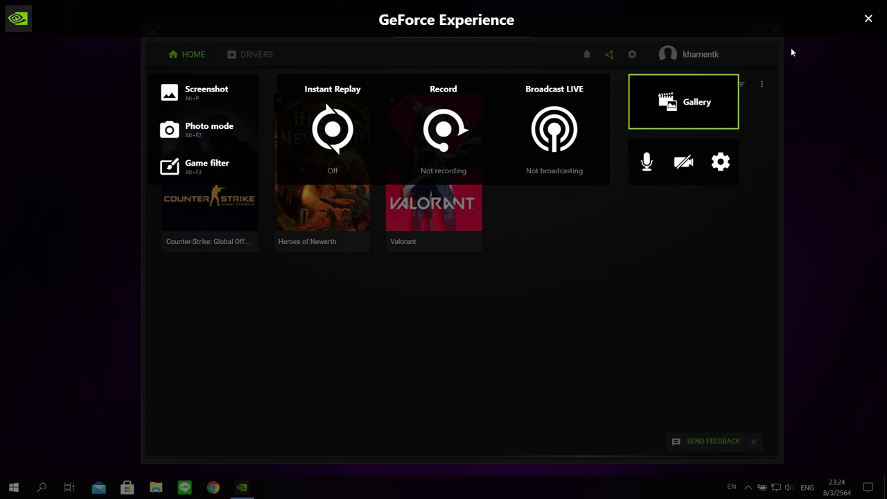
left_click(869, 20)
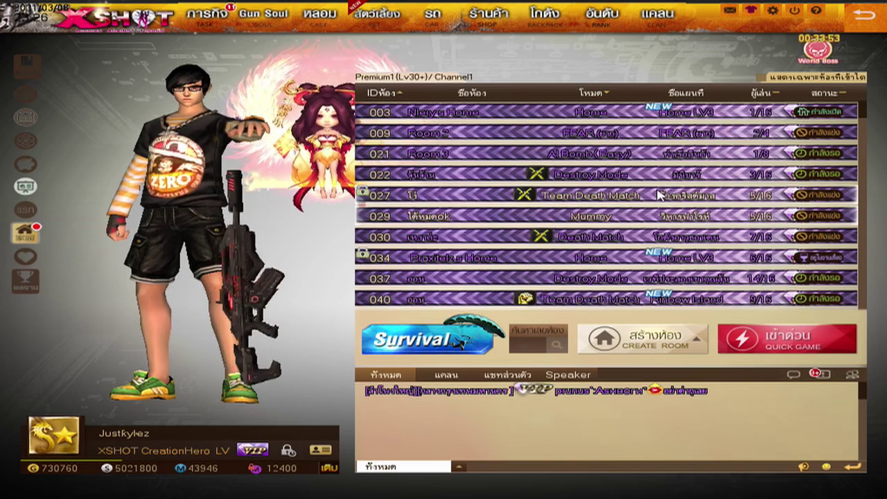
scroll(624, 195, "down", 2)
scroll(589, 192, "down", 2)
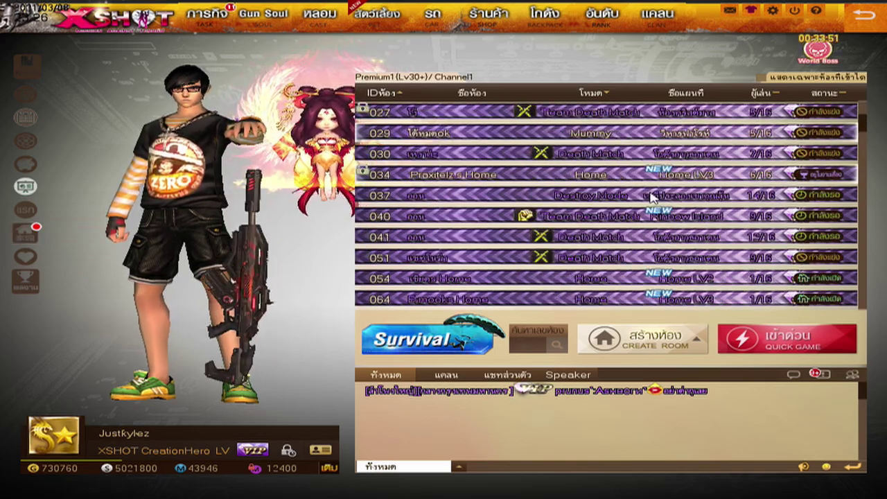
scroll(575, 184, "up", 2)
scroll(596, 179, "up", 3)
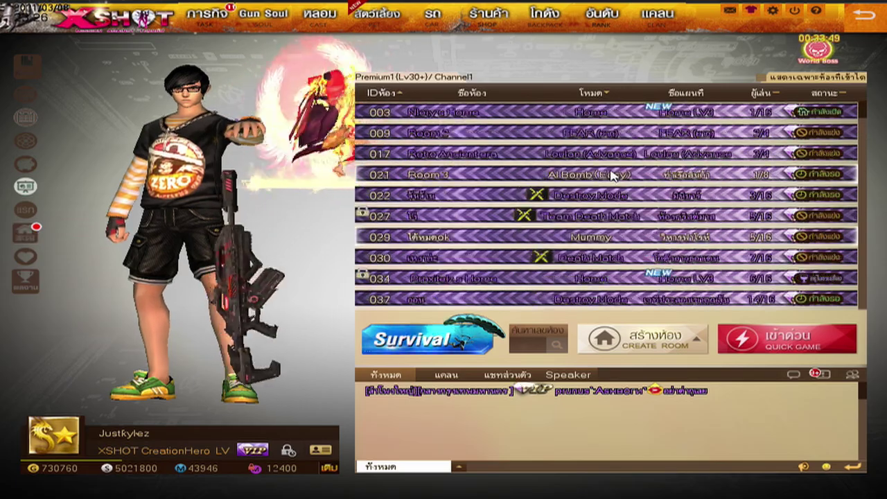
scroll(612, 176, "down", 3)
scroll(613, 176, "down", 3)
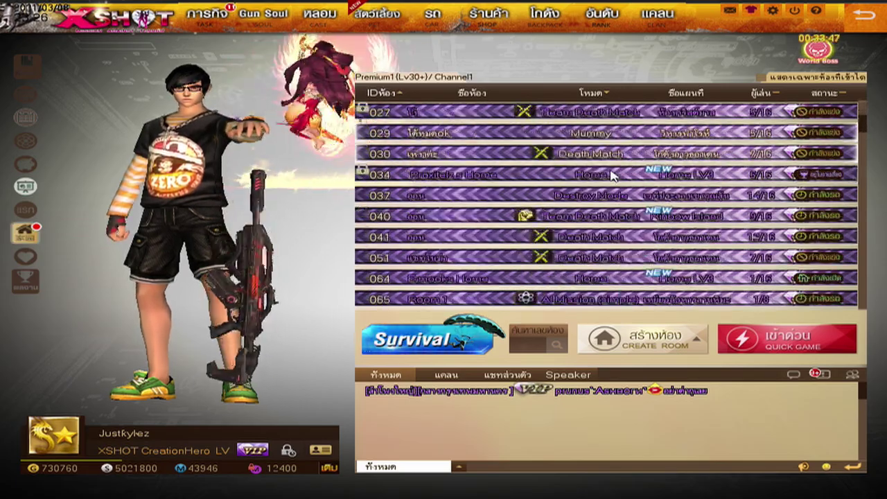
scroll(613, 176, "down", 3)
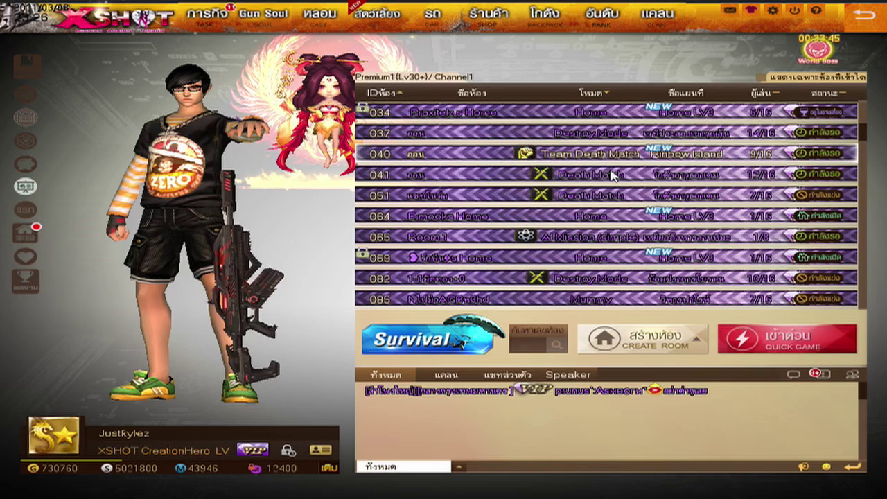
scroll(613, 176, "down", 2)
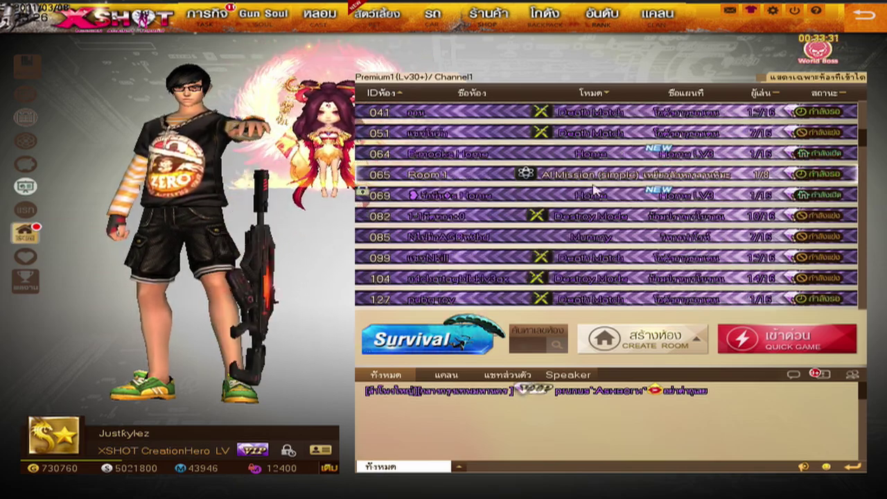
scroll(666, 246, "down", 3)
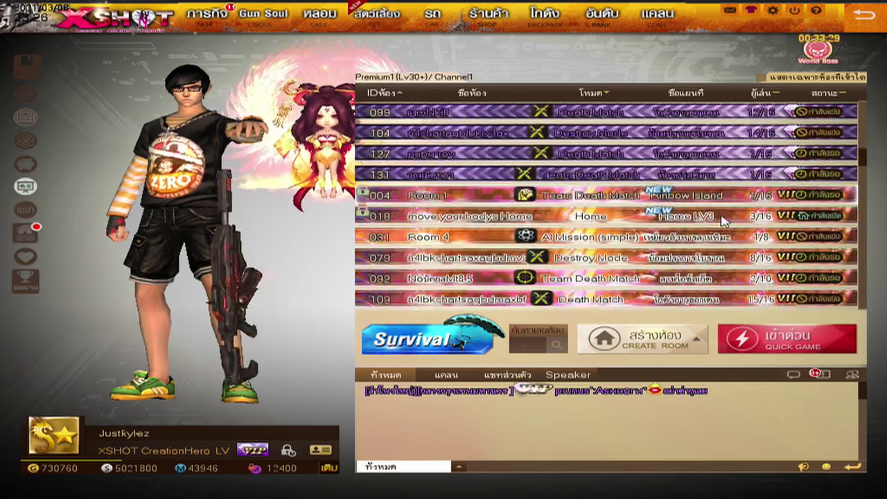
scroll(634, 249, "down", 3)
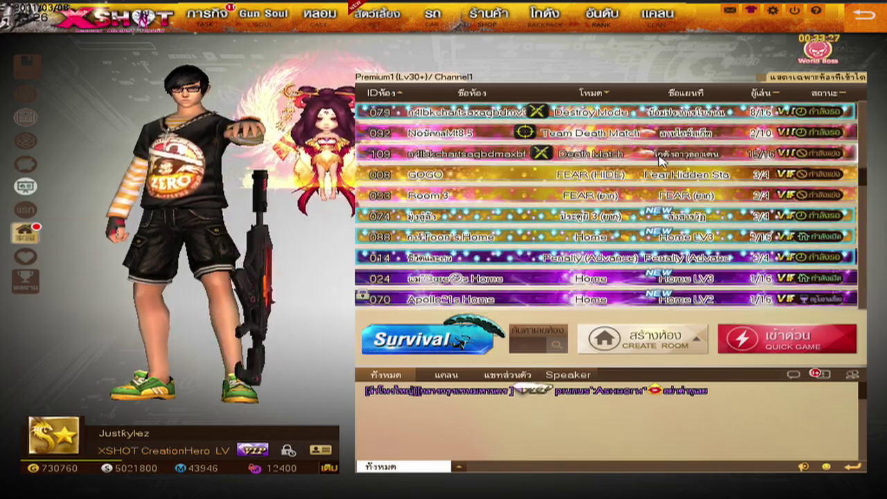
scroll(669, 253, "down", 2)
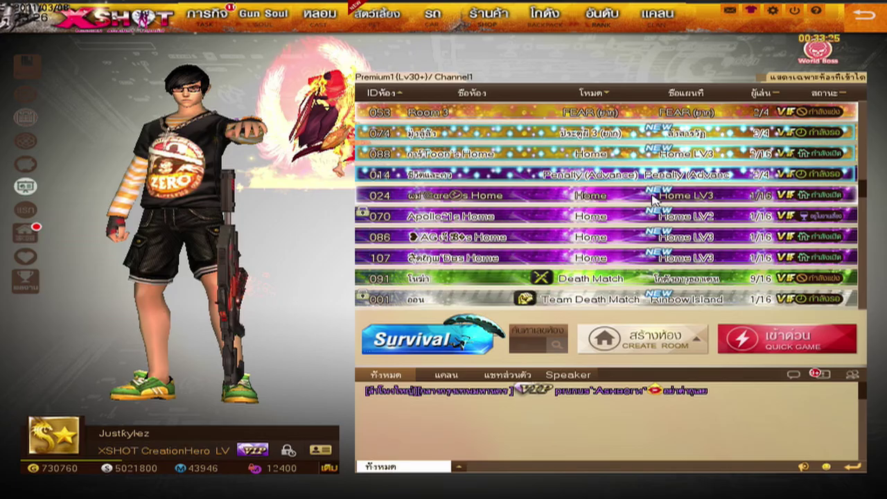
scroll(673, 249, "down", 1)
scroll(672, 236, "up", 1)
scroll(662, 194, "up", 1)
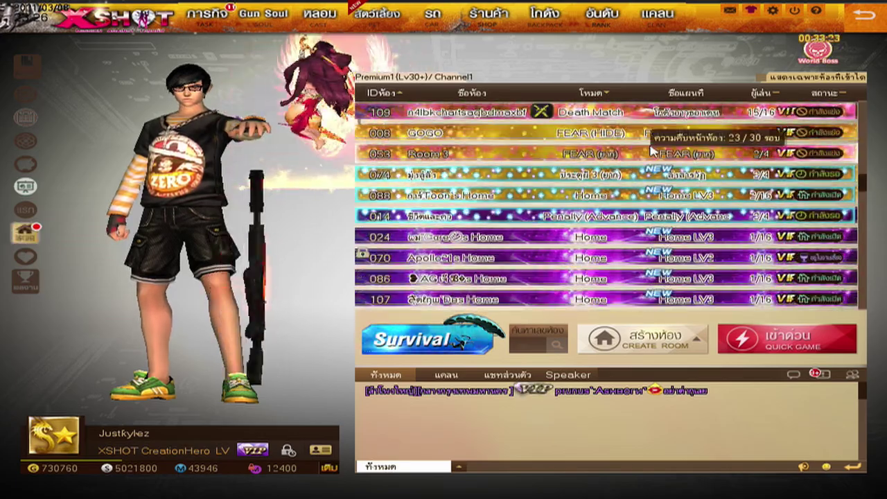
Step: Join Room 3 and browse the backpack's Item, Vice Weapon and Main Weapon tabs
double_click(651, 151)
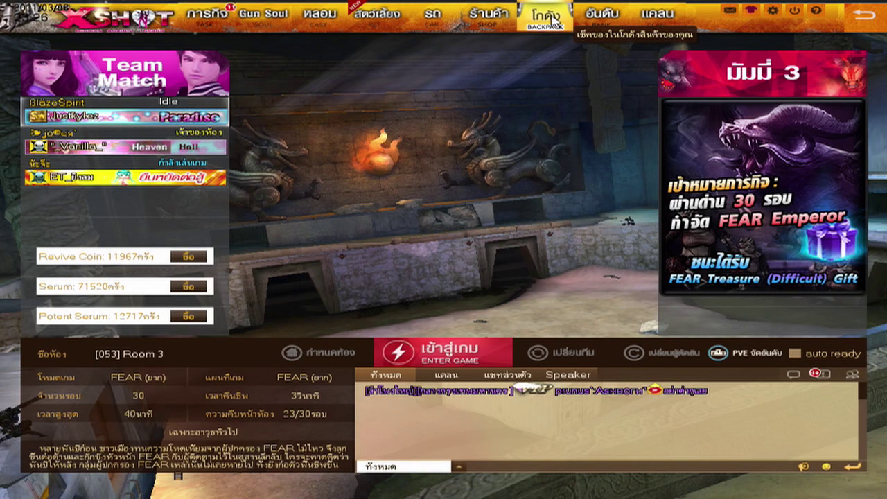
left_click(555, 23)
left_click(626, 61)
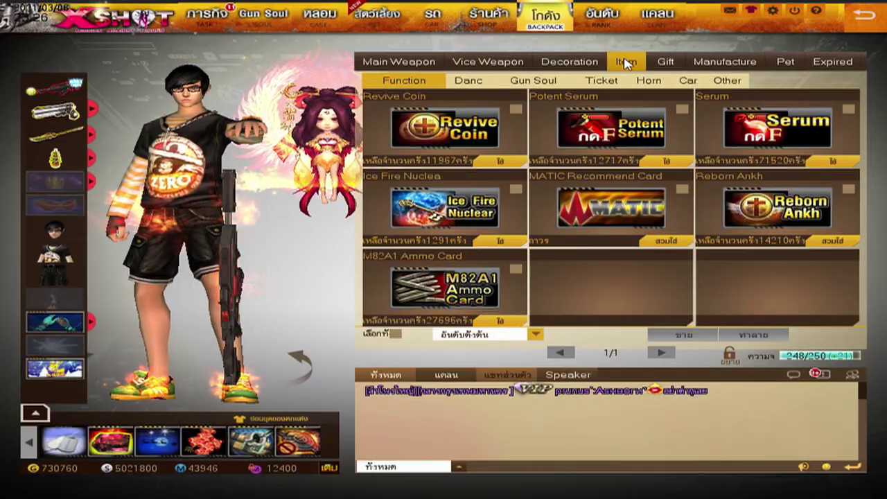
left_click(461, 61)
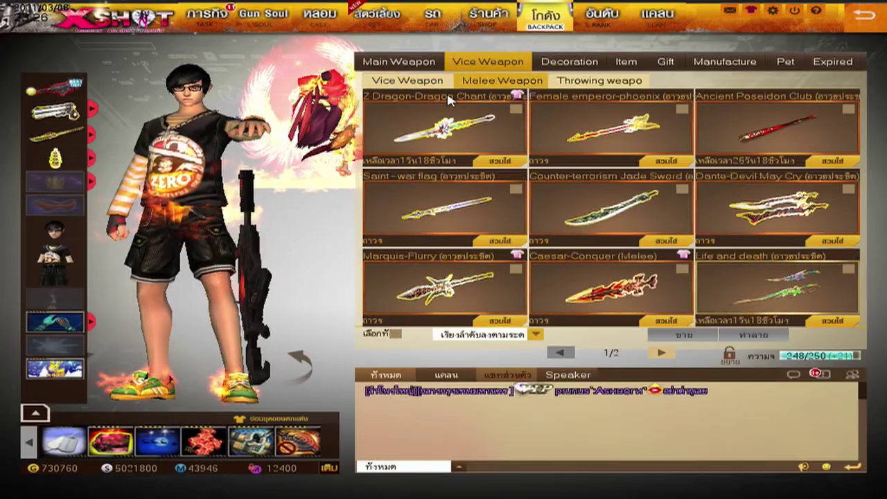
left_click(427, 63)
left_click(488, 61)
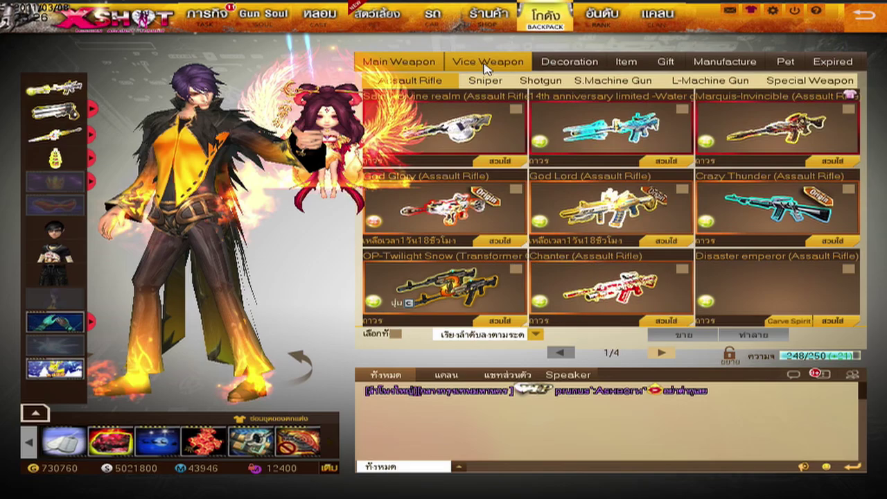
Step: View the pet screen, toggle its preview, and return to the backpack items
left_click(376, 15)
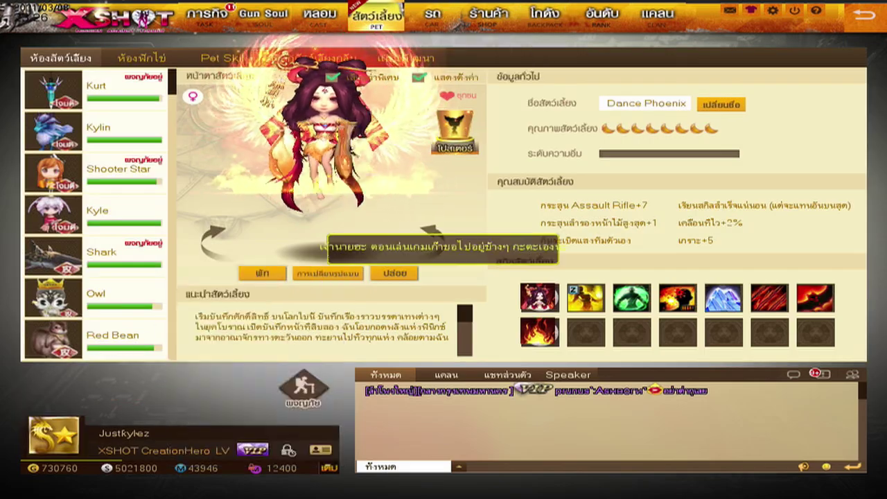
left_click(313, 275)
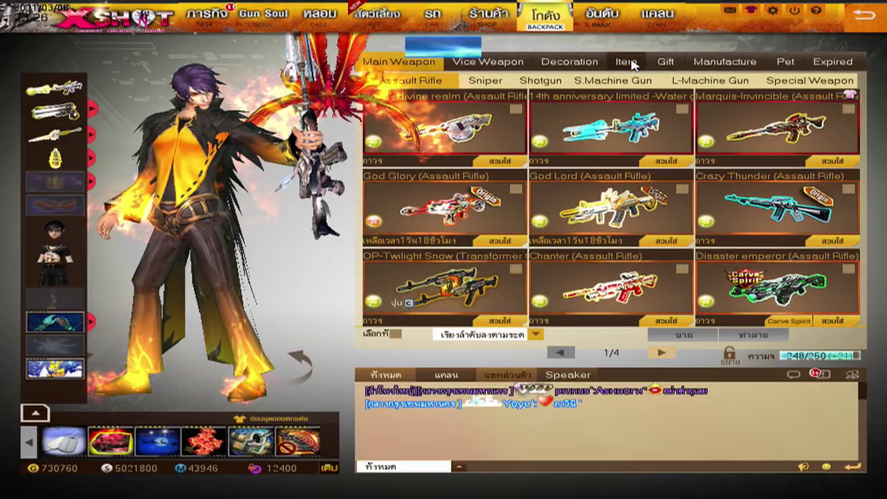
left_click(626, 61)
left_click(867, 17)
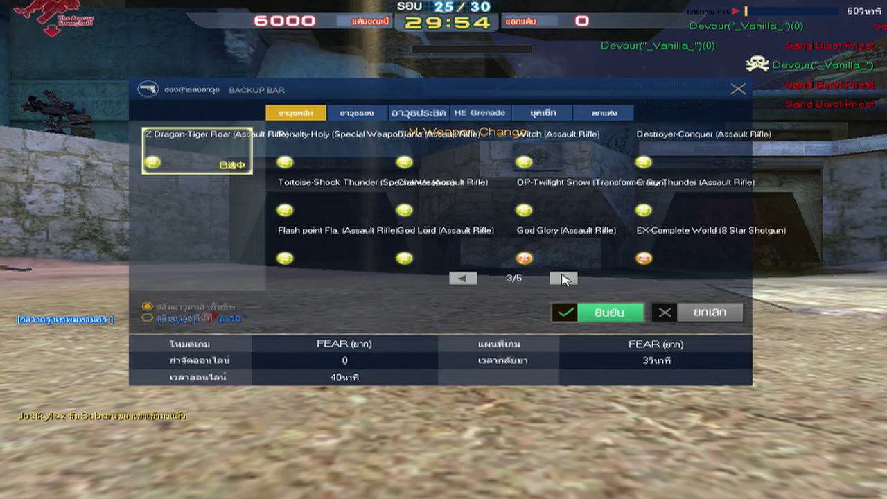
Step: Browse the main weapon pages in Backup Bar and equip God Glory
left_click(563, 279)
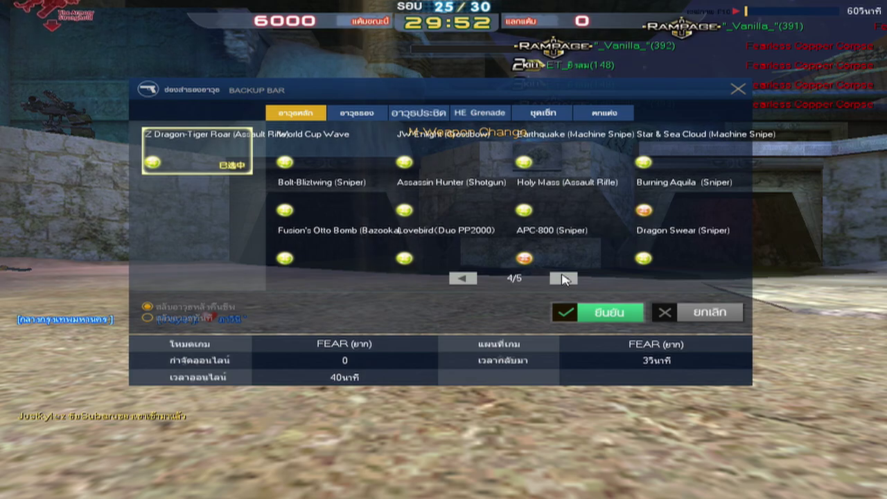
left_click(468, 280)
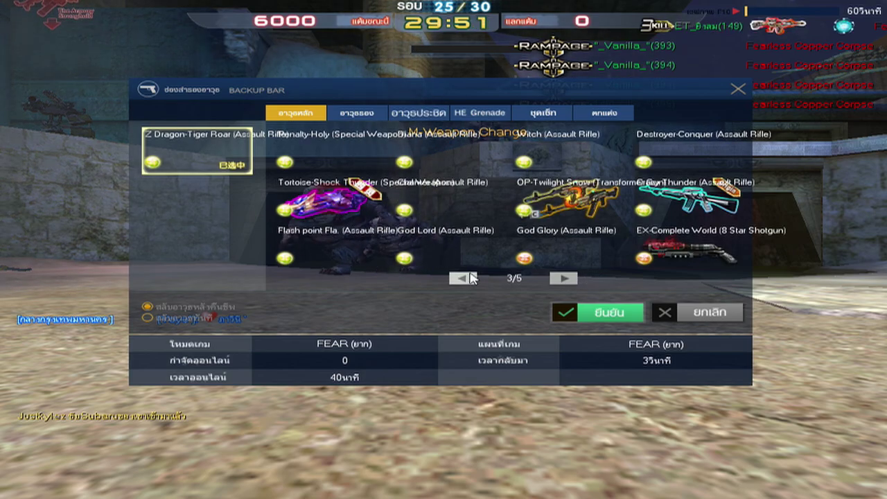
left_click(537, 256)
Step: Check the pistol and melee options, pick 6 Desire as the HE grenade, and resume play
left_click(357, 112)
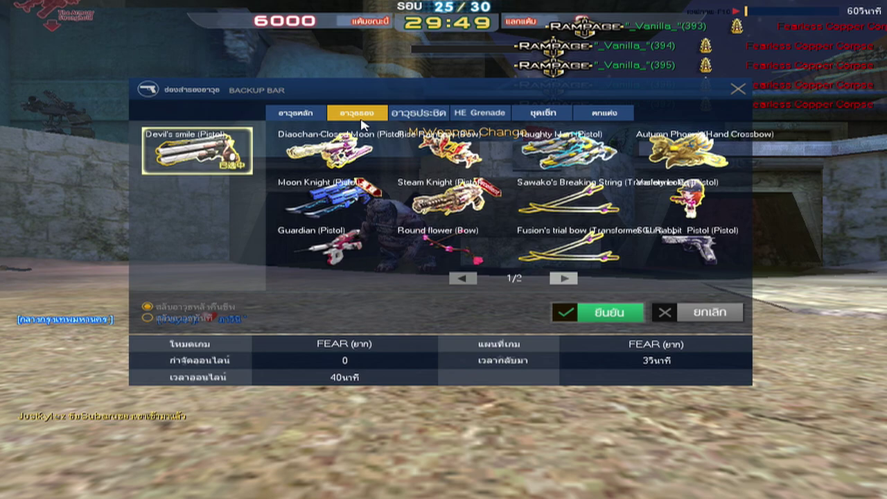
left_click(426, 113)
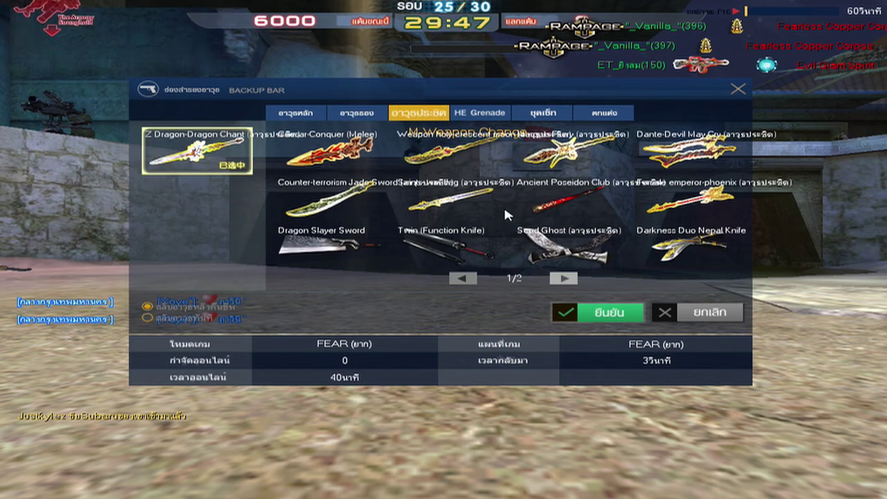
left_click(492, 113)
left_click(682, 201)
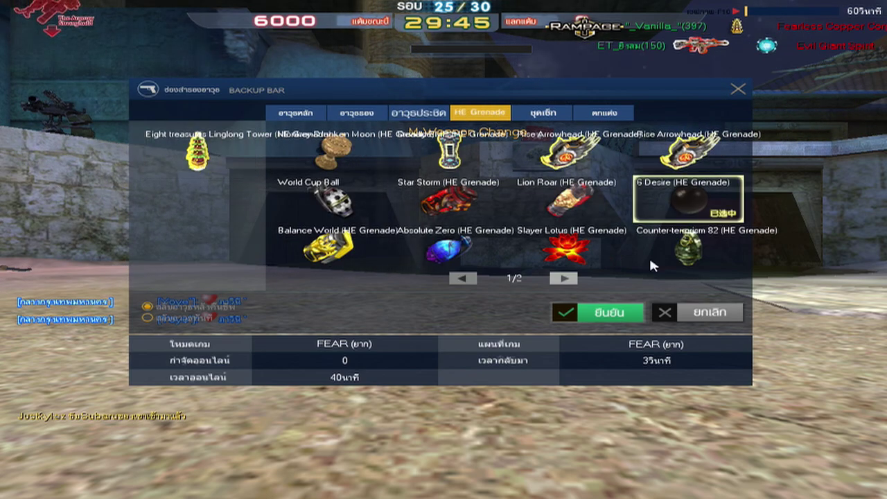
left_click(610, 311)
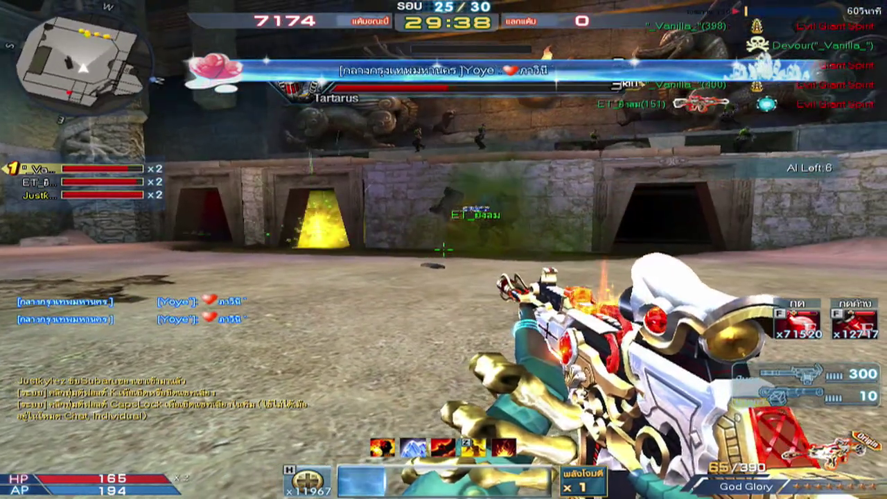
Step: Swap between melee and the Steam Knight pistol, shooting the remaining enemies to end round 26
key("3")
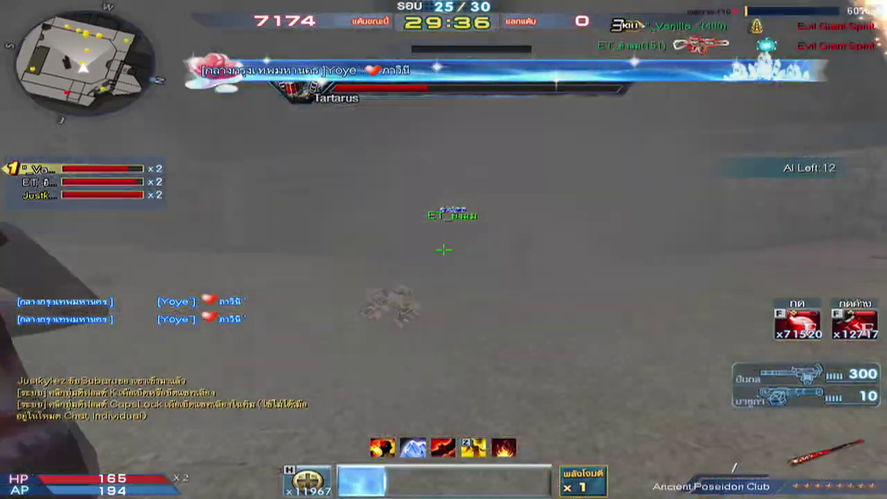
key("b")
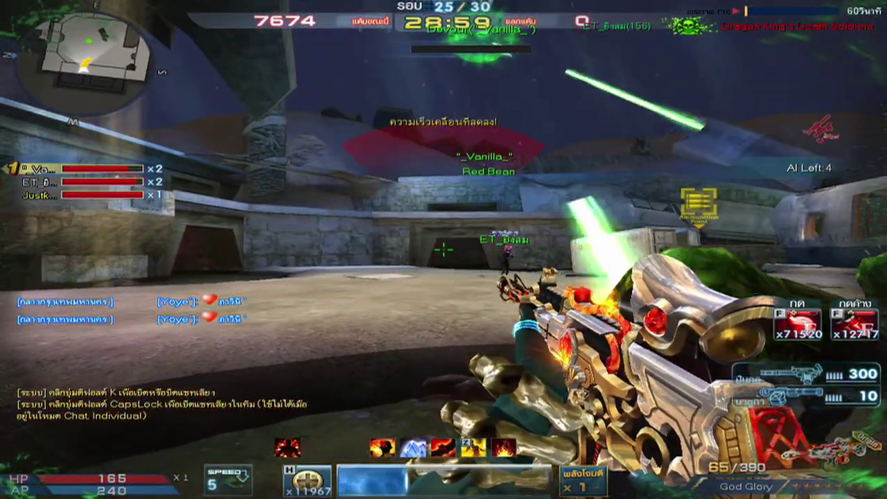
key("2")
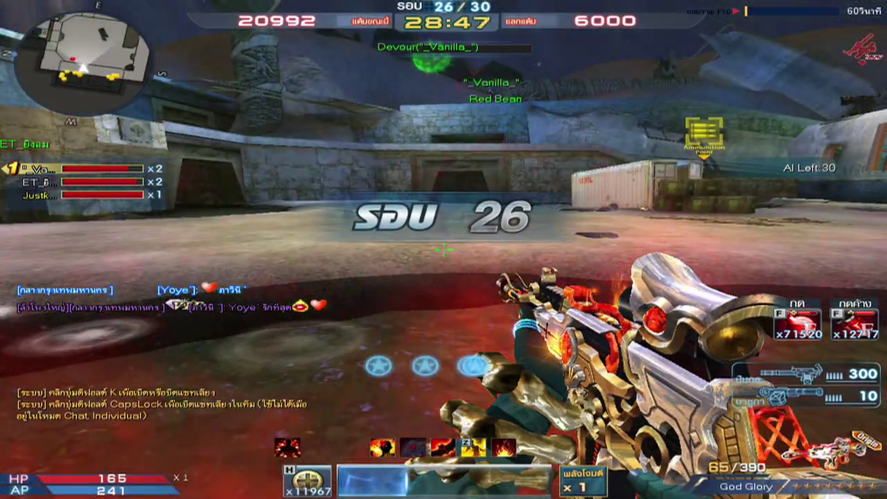
left_click(443, 250)
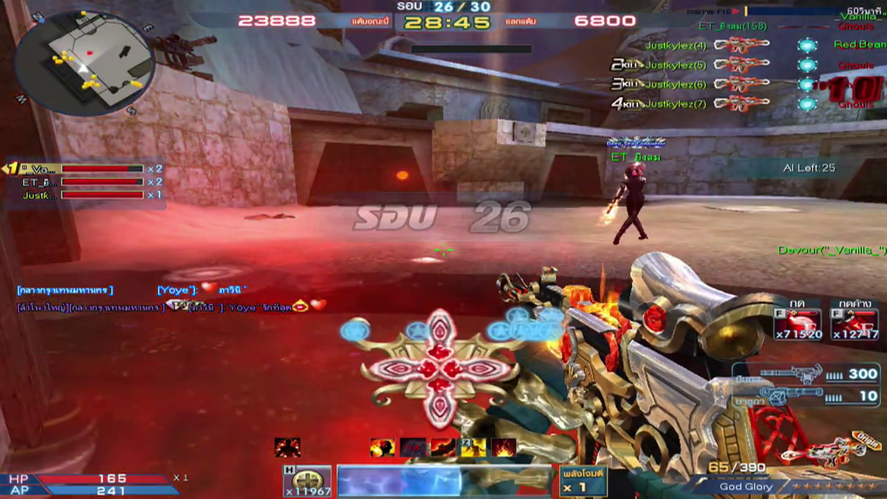
left_click(444, 249)
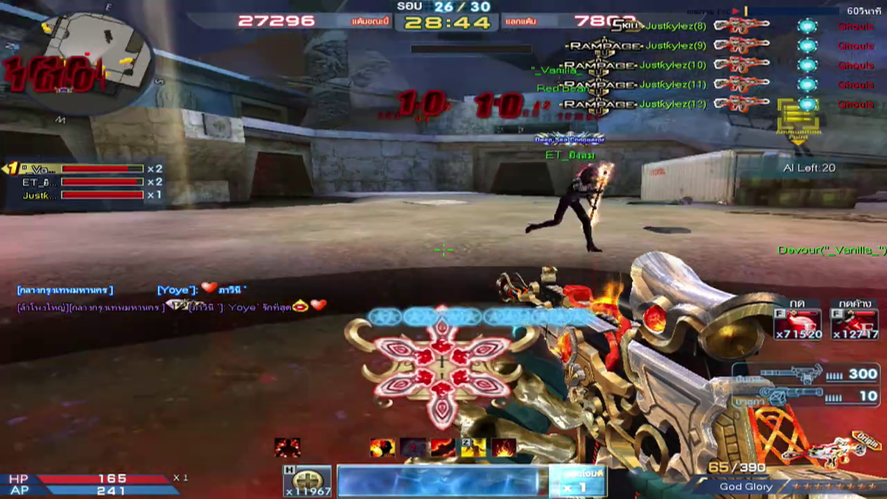
left_click(443, 249)
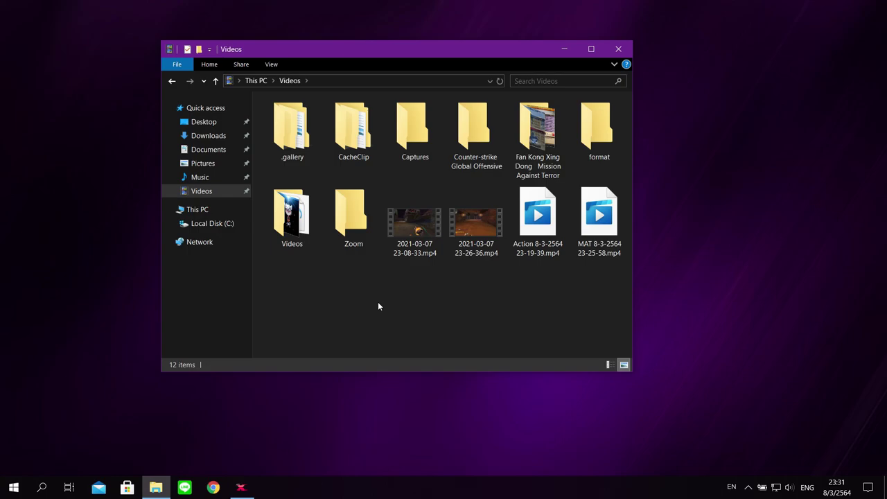
Step: Open the Fan Kong Xing Dong Mission Against Terror folder and play the newest 435 MB clip
double_click(524, 135)
scroll(523, 257, "down", 3)
scroll(523, 257, "down", 2)
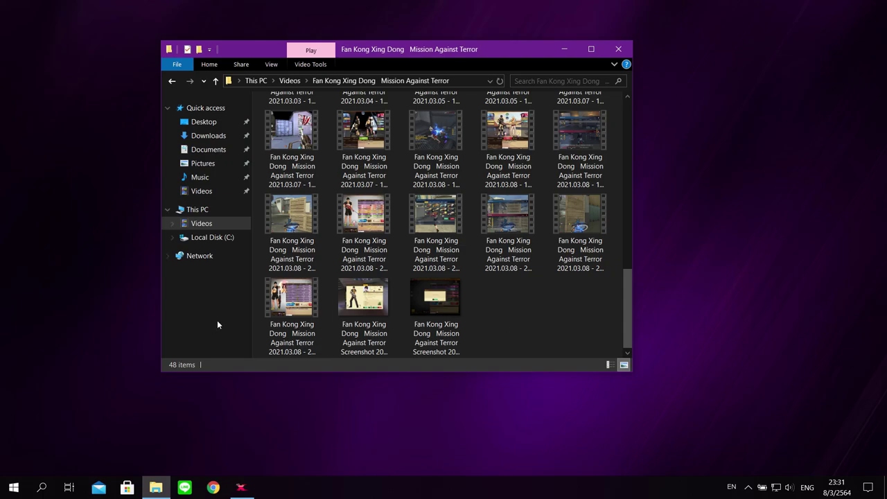
double_click(288, 319)
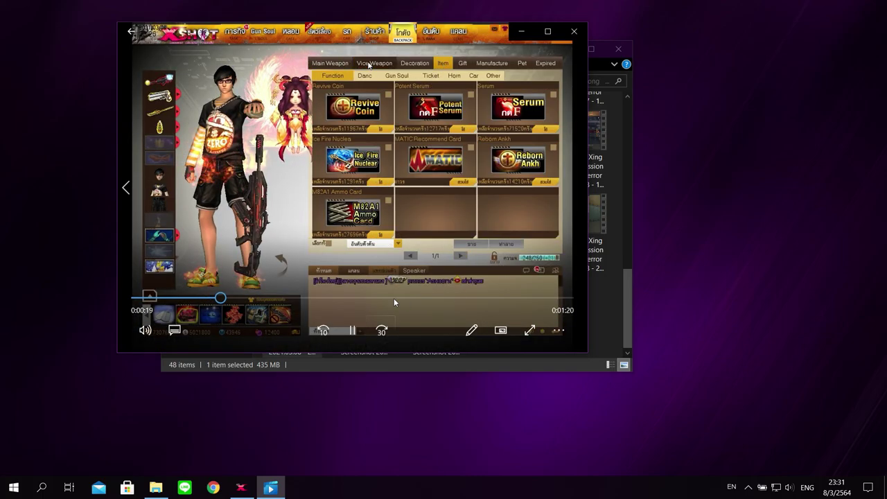
Step: Skim the clip to its end, then close Movies & TV and the Videos folder
left_click(394, 298)
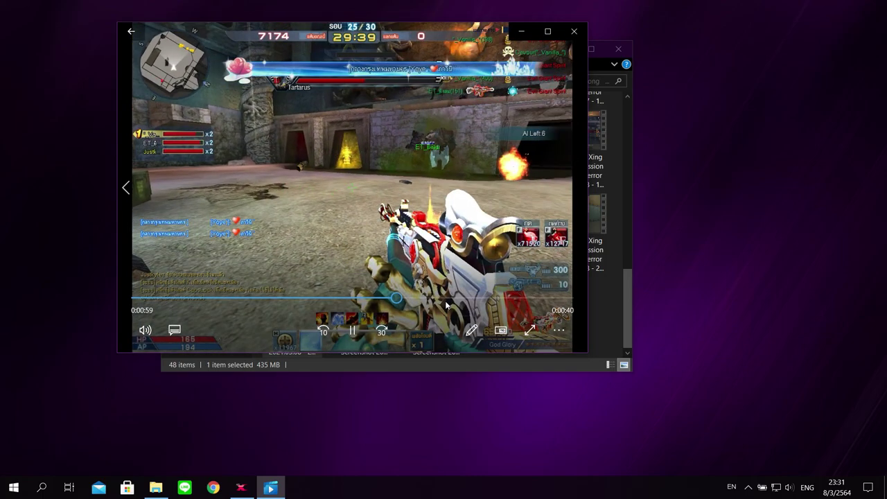
left_click(446, 300)
left_click(501, 298)
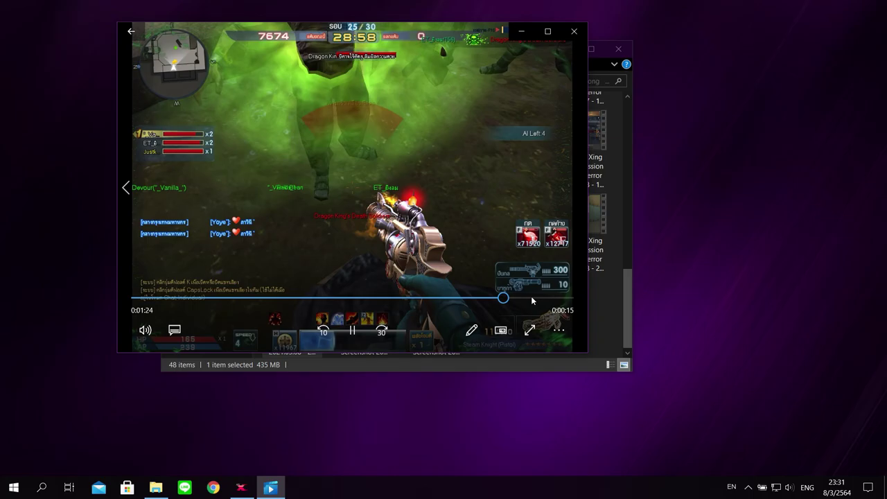
left_click(540, 297)
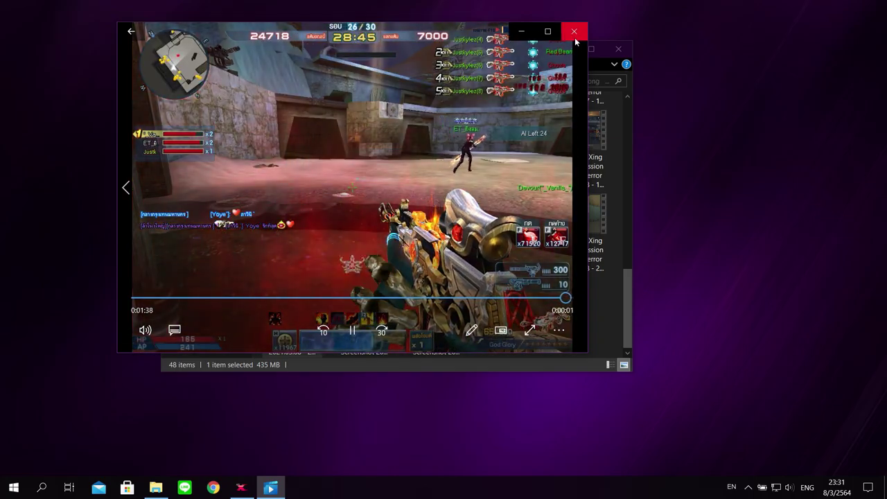
left_click(573, 31)
left_click(616, 46)
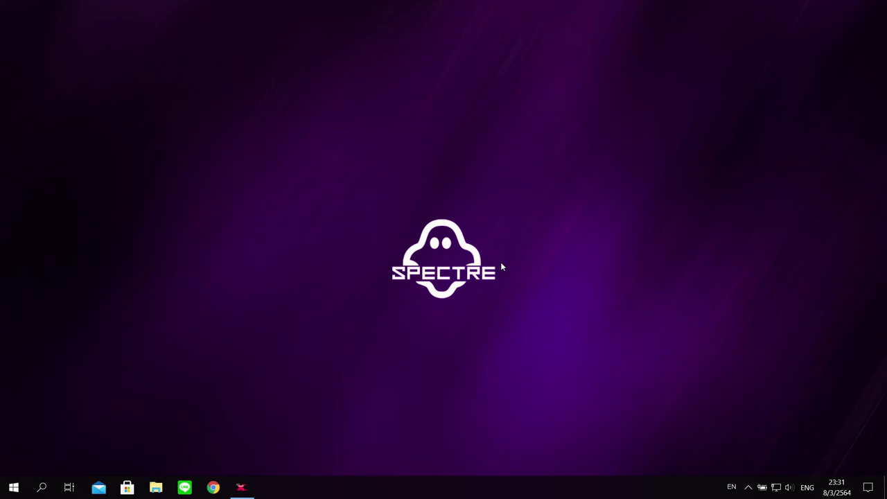
Step: Restore the XSHOT window from the taskbar and close its Daily activity panel
left_click(747, 485)
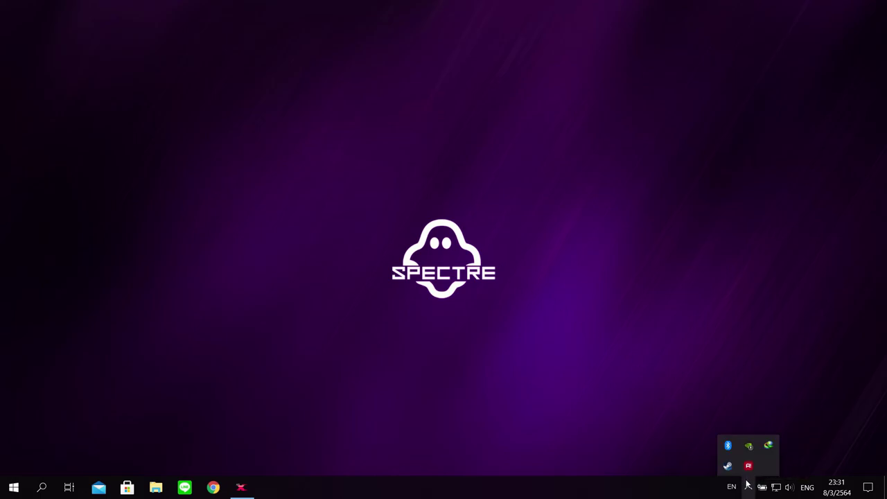
left_click(747, 485)
left_click(252, 486)
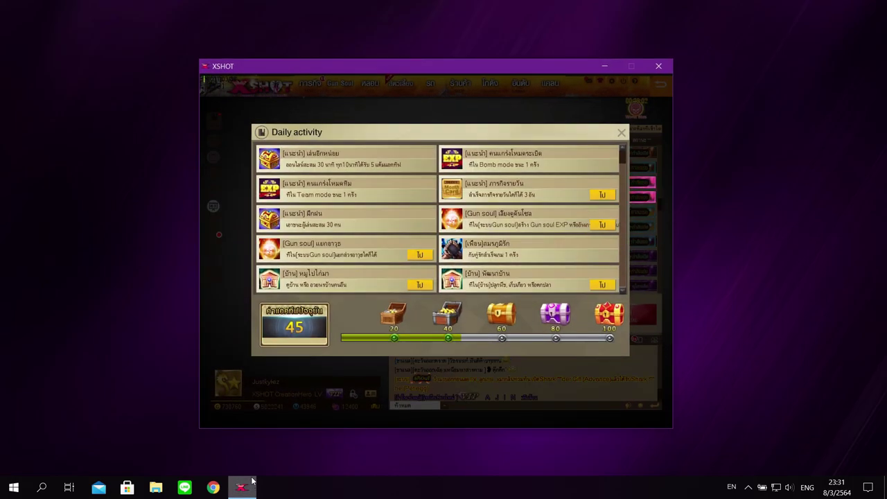
left_click(621, 133)
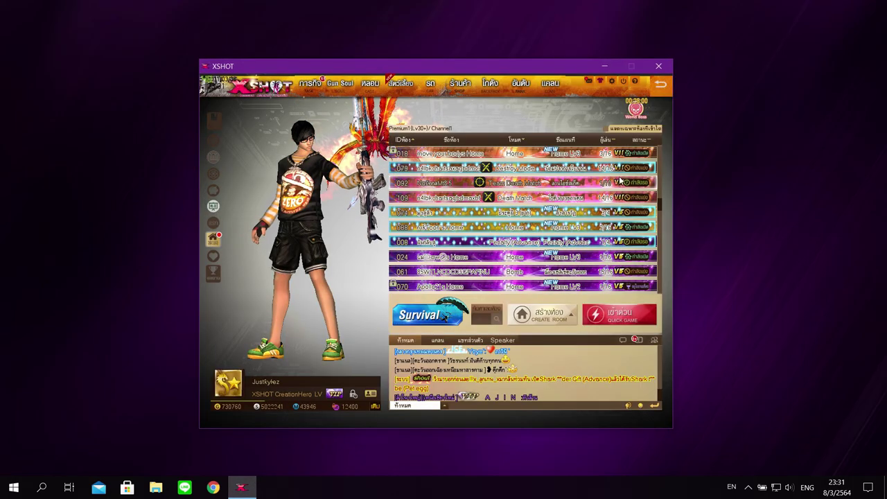